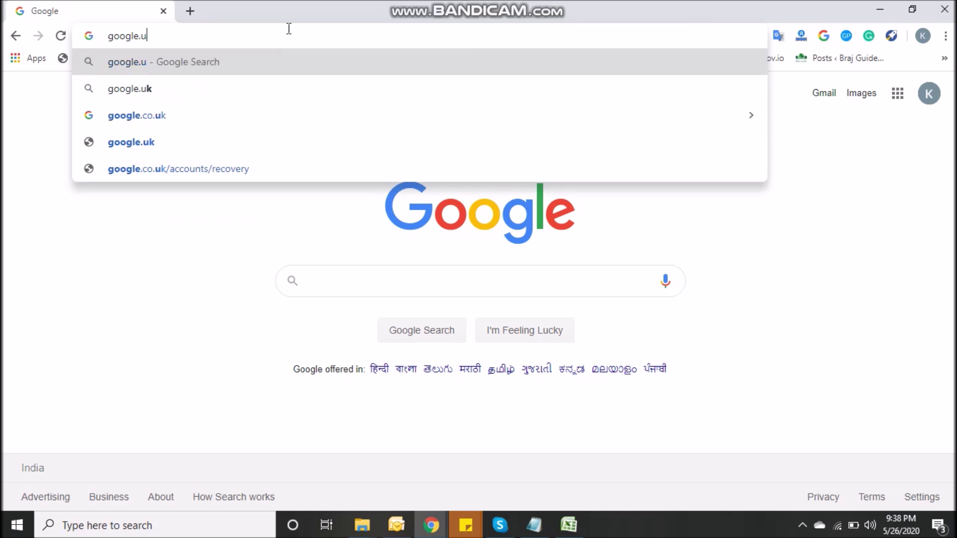
Open google.co.uk and enter "dentist clinic in london" as the search query
{"action": "type", "text": "co.uk"}
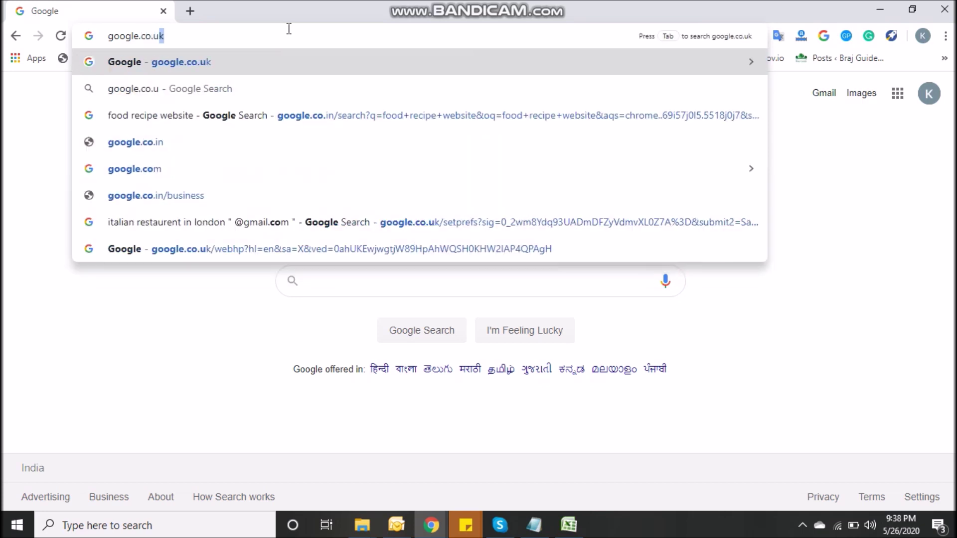
{"action": "key", "text": "Return"}
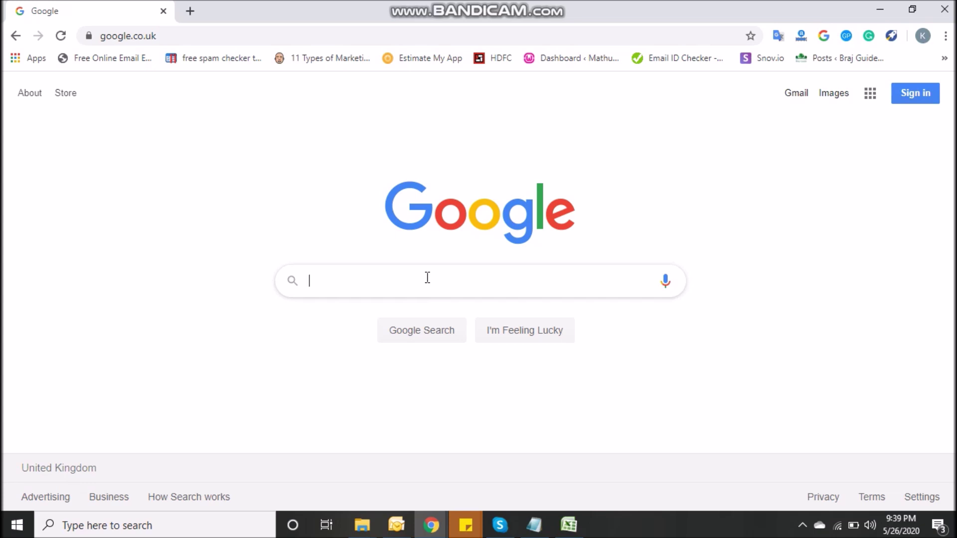
{"action": "mouse_move", "coordinate": [534, 526]}
{"action": "type", "text": "dent"}
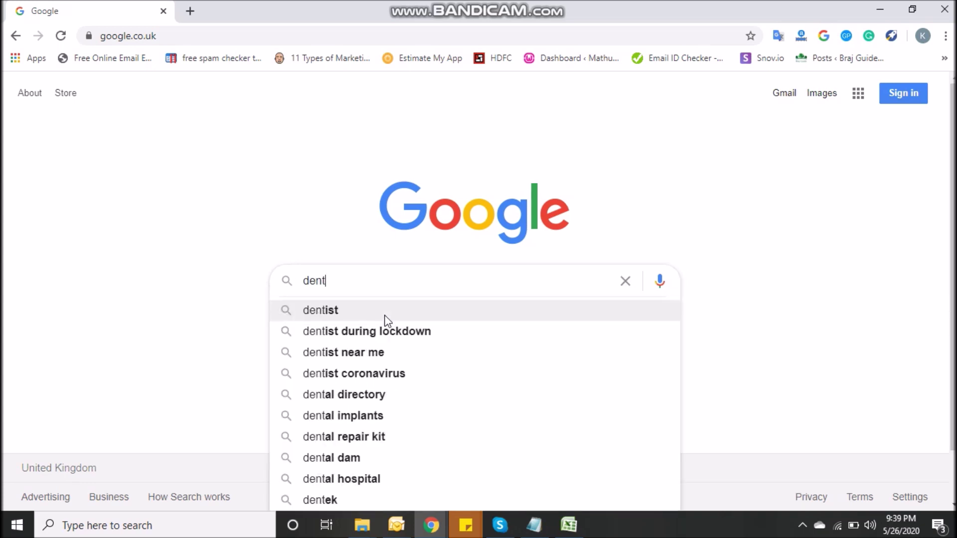
{"action": "type", "text": "ist"}
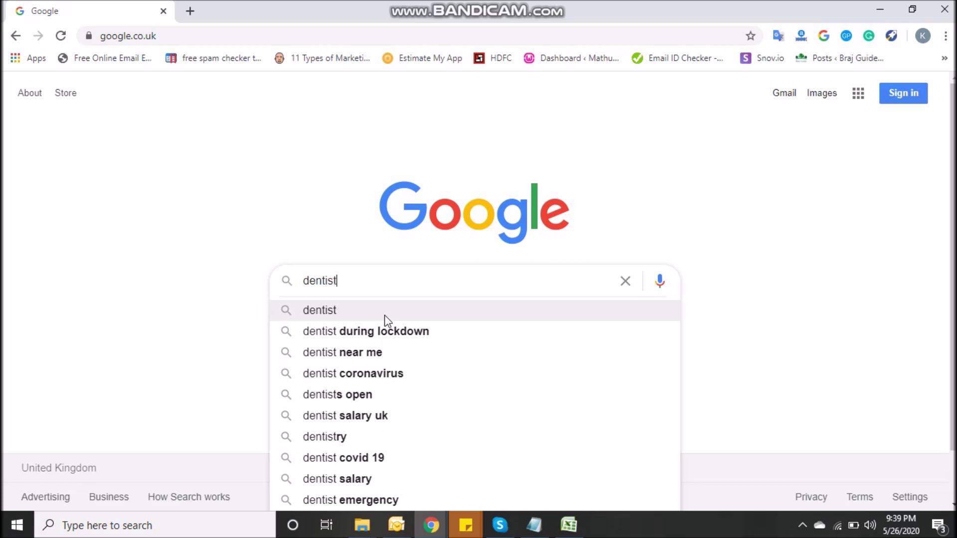
{"action": "type", "text": " cli"}
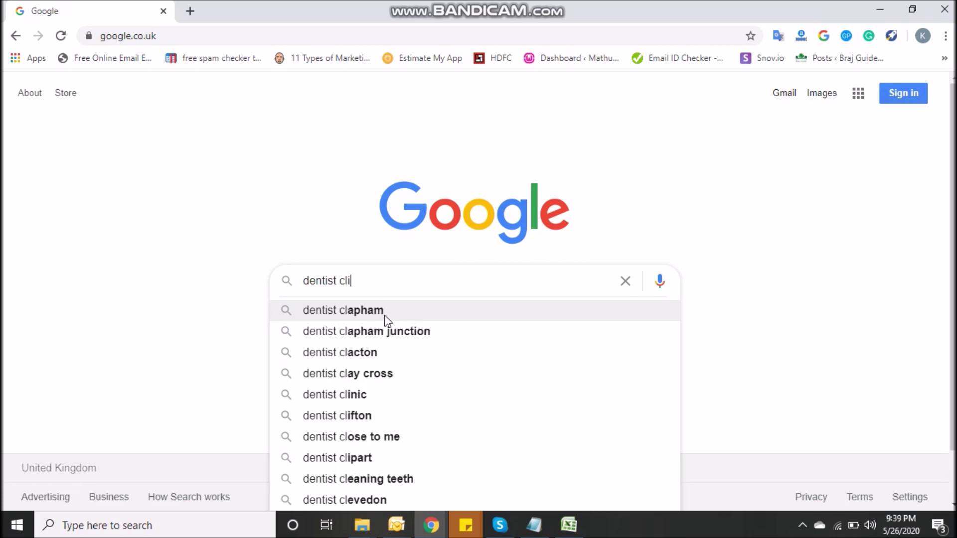
{"action": "type", "text": "nic in lonodn"}
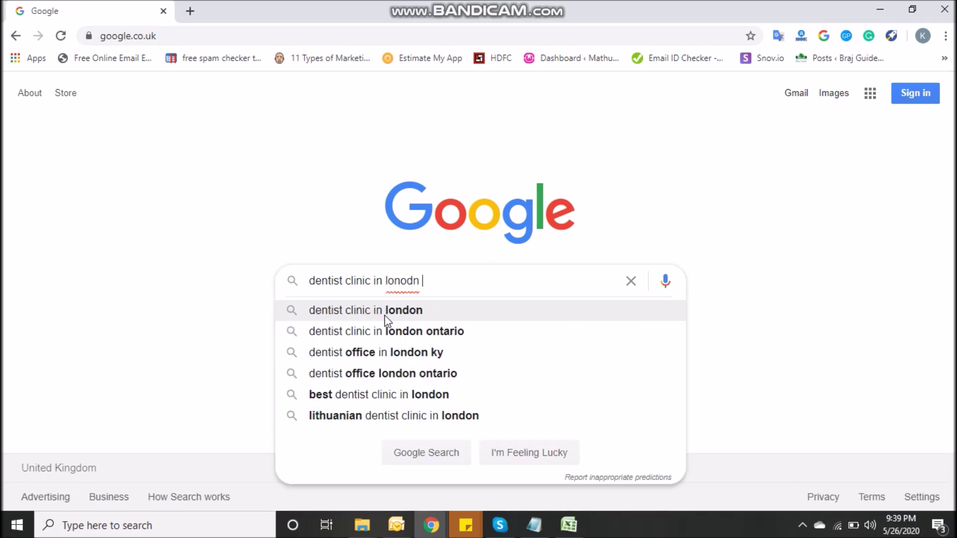
{"action": "key", "text": "BackSpace"}
{"action": "key", "text": "BackSpace"}
{"action": "key", "text": "BackSpace"}
{"action": "key", "text": "BackSpace"}
{"action": "type", "text": "don"}
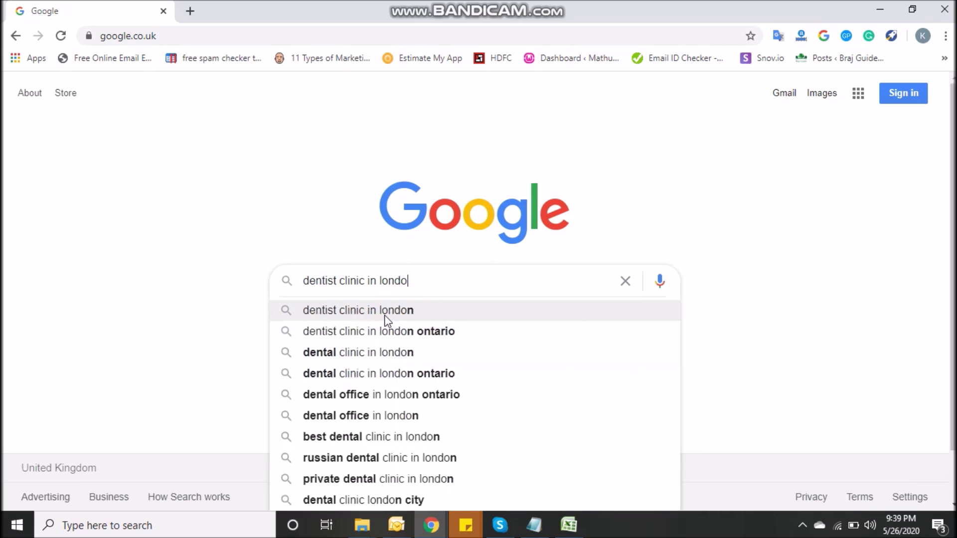
{"action": "key", "text": "Down"}
{"action": "key", "text": "Down"}
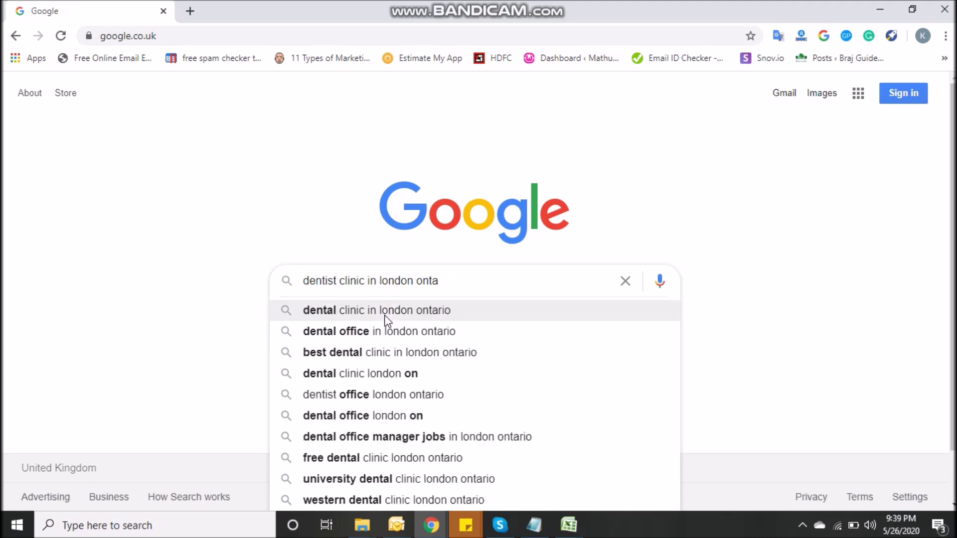
{"action": "key", "text": "BackSpace"}
{"action": "key", "text": "BackSpace"}
{"action": "key", "text": "BackSpace"}
{"action": "key", "text": "BackSpace"}
{"action": "key", "text": "BackSpace"}
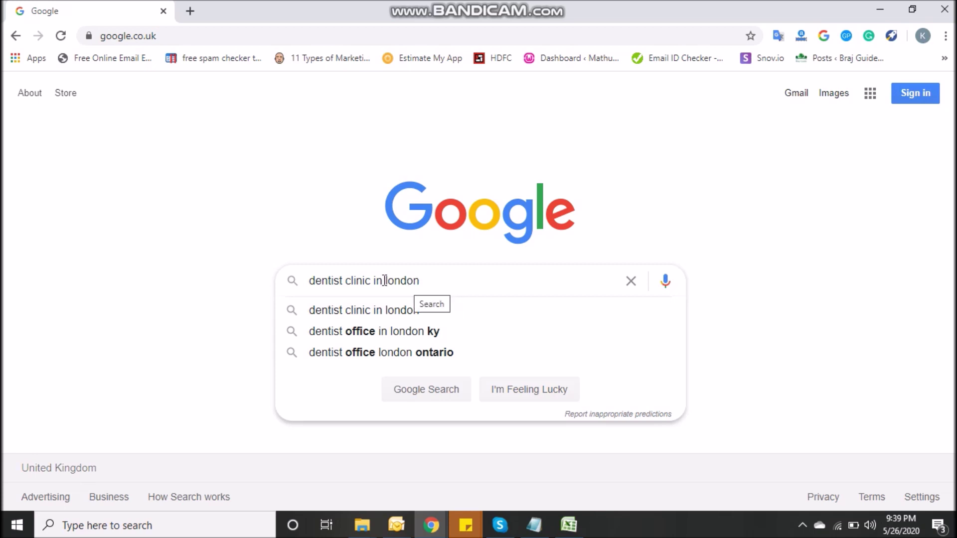
{"action": "left_click_drag", "start_coordinate": [383, 280], "coordinate": [419, 280]}
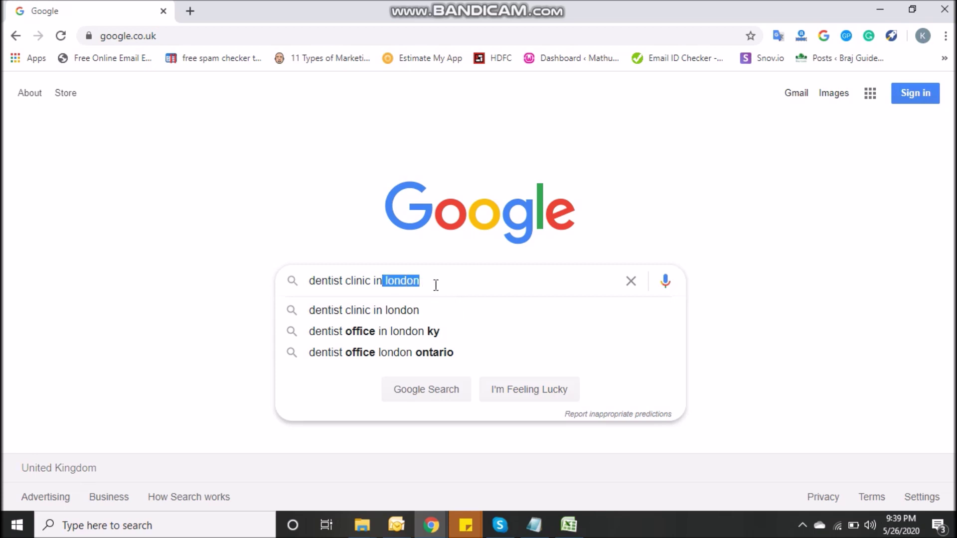
{"action": "left_click", "coordinate": [427, 282]}
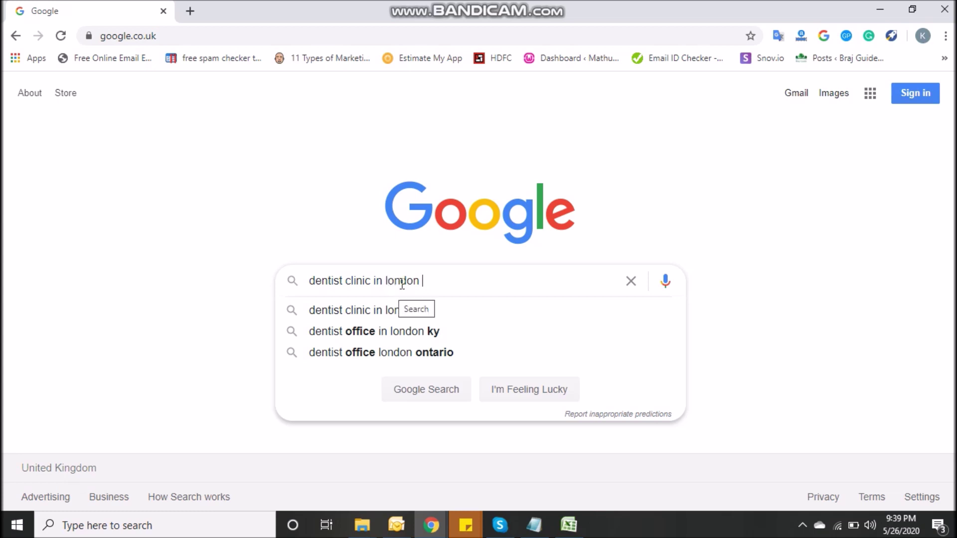
{"action": "left_click_drag", "start_coordinate": [420, 281], "coordinate": [387, 280]}
{"action": "left_click", "coordinate": [428, 280]}
{"action": "left_click", "coordinate": [532, 529]}
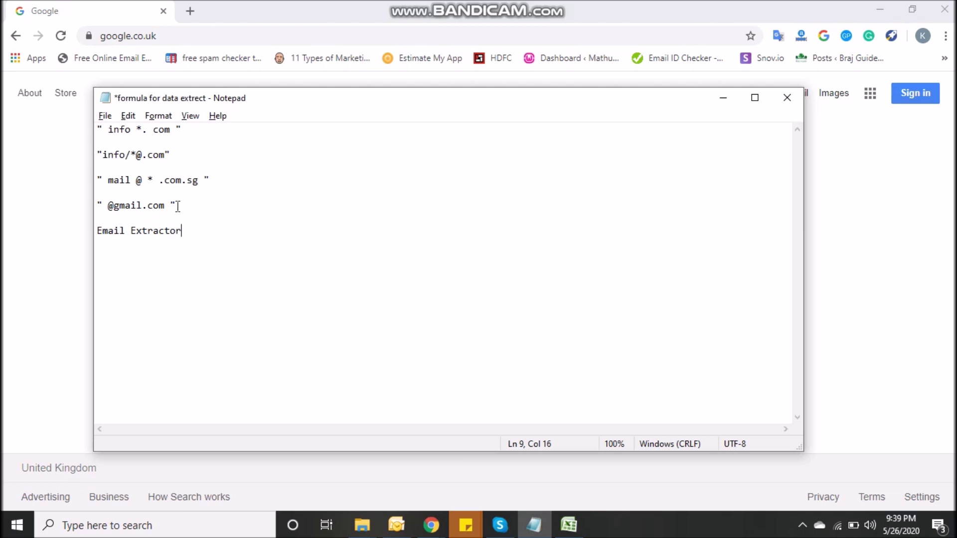
{"action": "left_click_drag", "start_coordinate": [184, 206], "coordinate": [97, 206]}
{"action": "key", "text": "ctrl+c"}
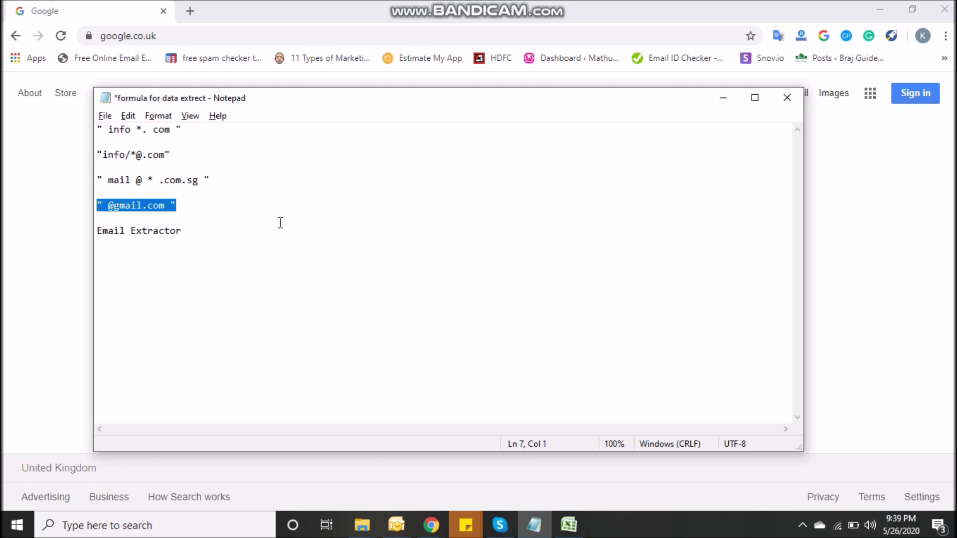
{"action": "key", "text": "alt+Tab"}
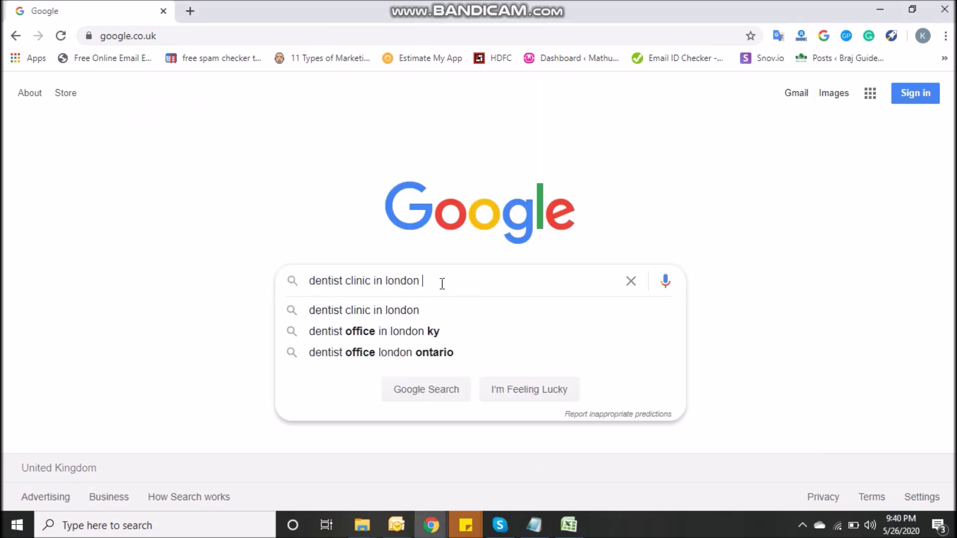
{"action": "key", "text": "ctrl+v"}
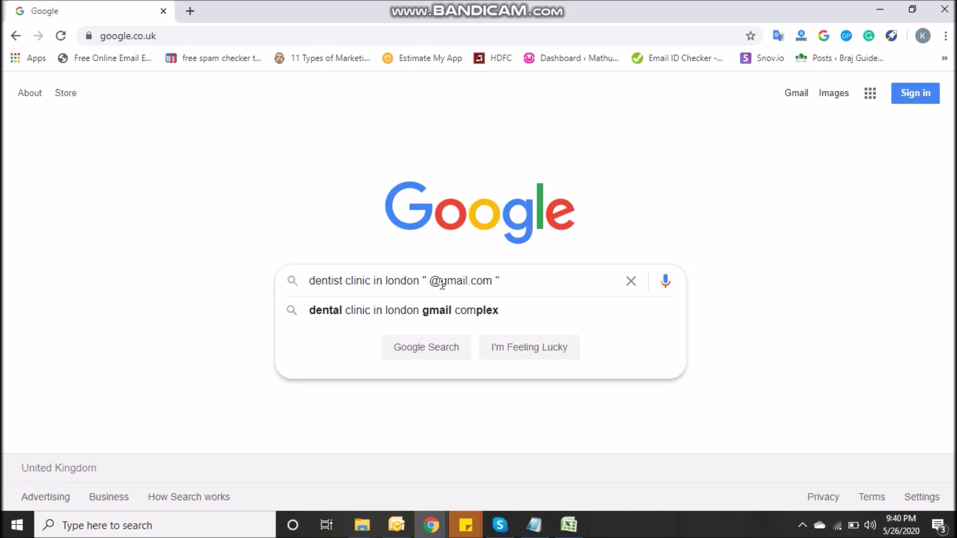
{"action": "key", "text": "Return"}
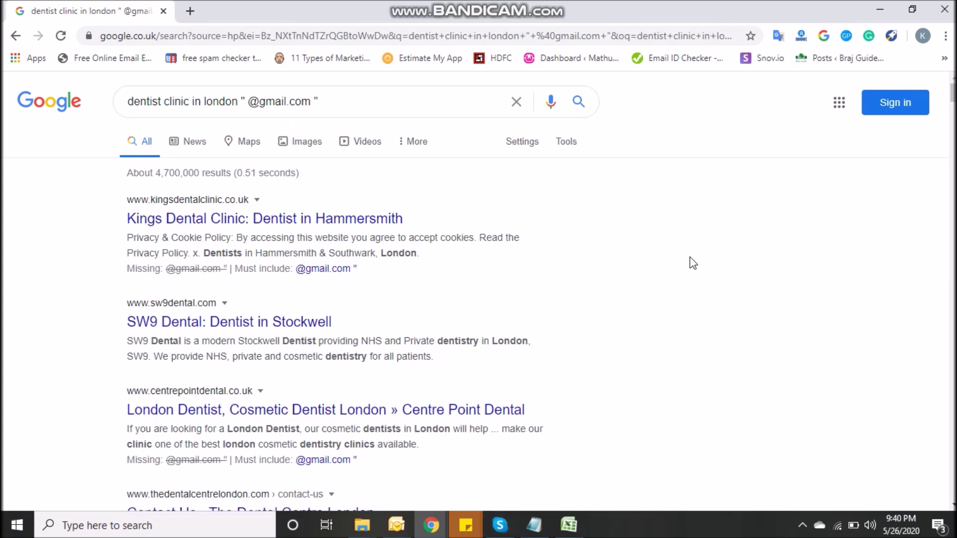
Open Google's search settings from the results page and set the results per page to 100
{"action": "scroll", "coordinate": [835, 233], "scroll_direction": "down", "scroll_amount": 7}
{"action": "scroll", "coordinate": [835, 233], "scroll_direction": "down", "scroll_amount": 15}
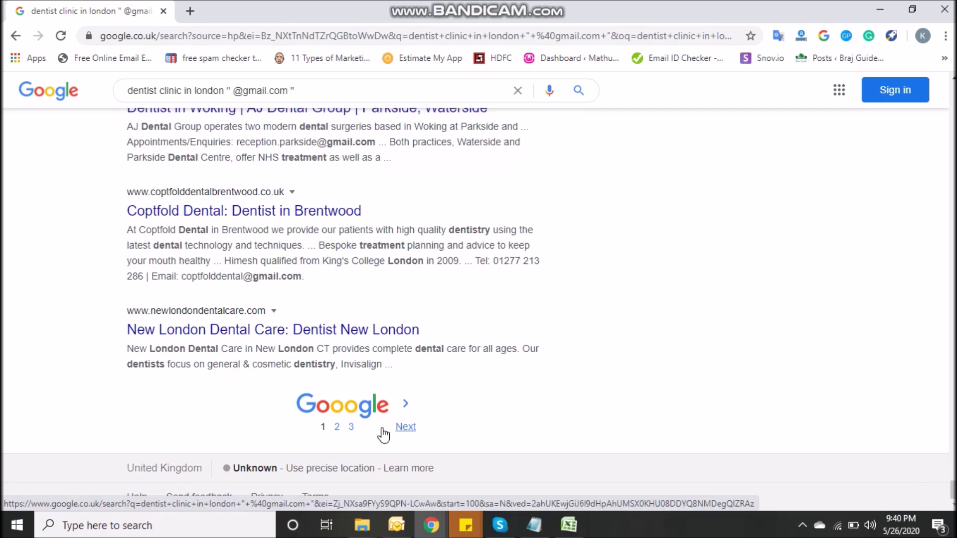
{"action": "key", "text": "Tab"}
{"action": "key", "text": "Tab"}
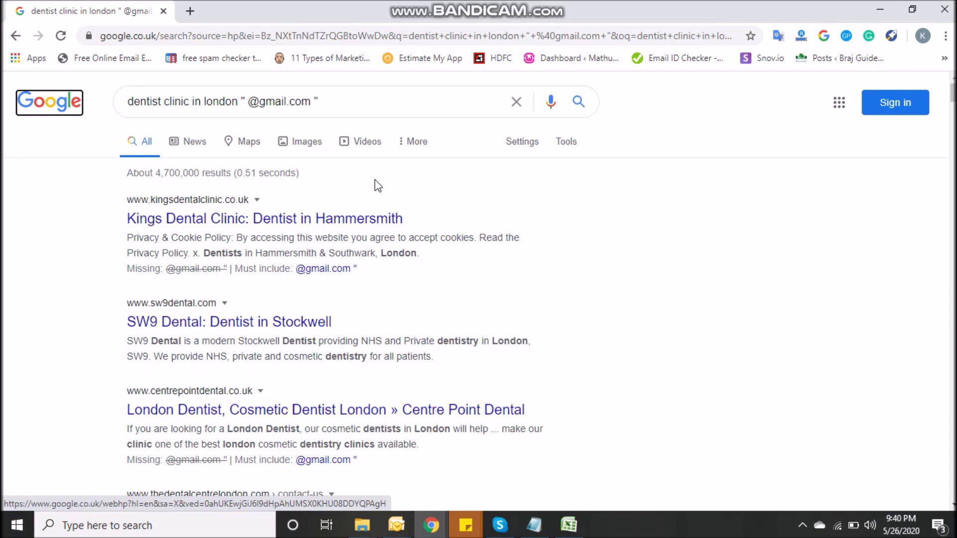
{"action": "left_click", "coordinate": [512, 149]}
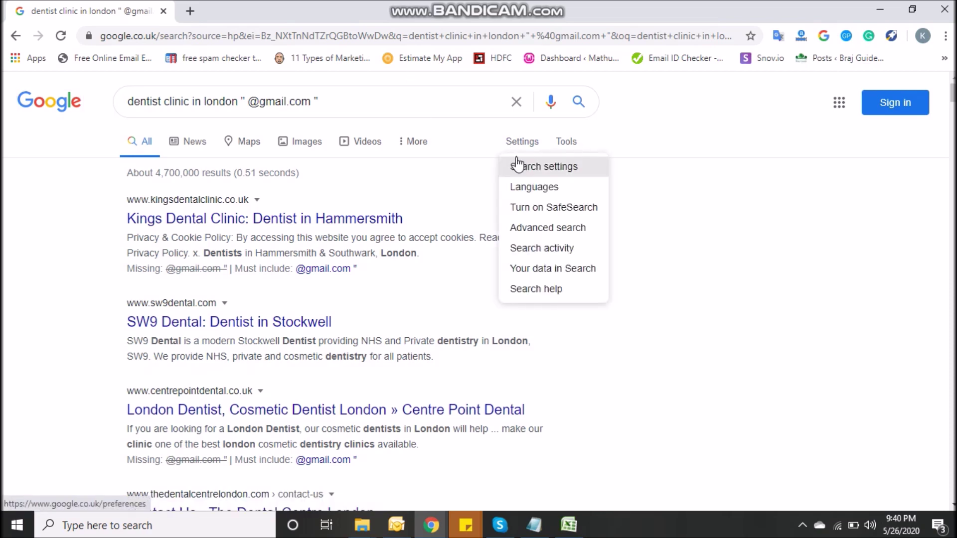
{"action": "left_click", "coordinate": [511, 168]}
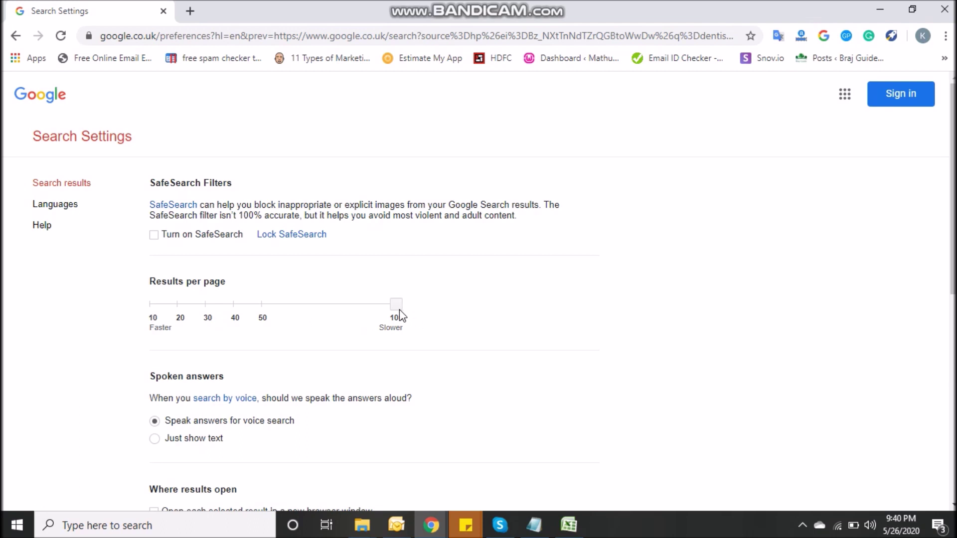
{"action": "left_click", "coordinate": [154, 304]}
{"action": "left_click_drag", "start_coordinate": [175, 309], "coordinate": [355, 302]}
{"action": "left_click", "coordinate": [402, 313]}
Expand the full region list and save the search settings
{"action": "scroll", "coordinate": [423, 351], "scroll_direction": "down", "scroll_amount": 2}
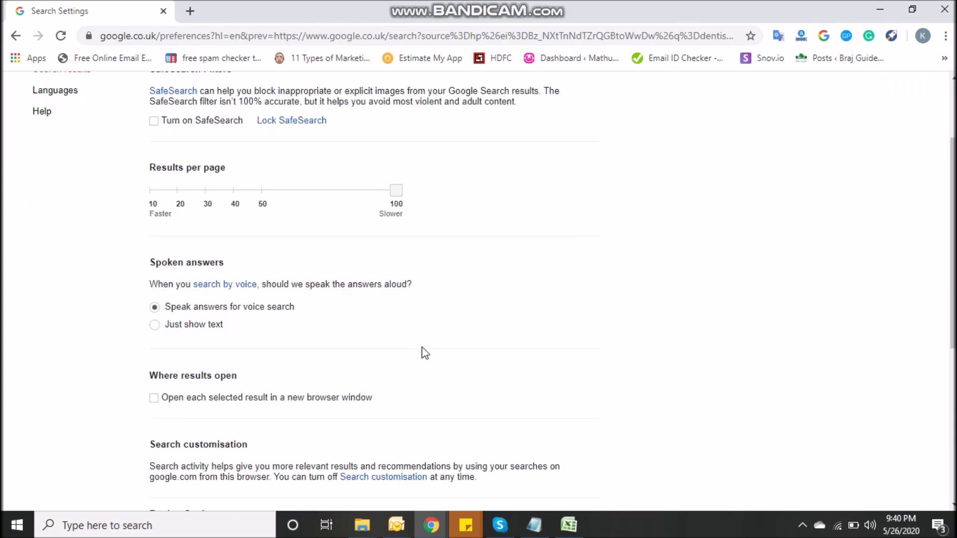
{"action": "scroll", "coordinate": [423, 352], "scroll_direction": "down", "scroll_amount": 6}
{"action": "left_click", "coordinate": [169, 300]}
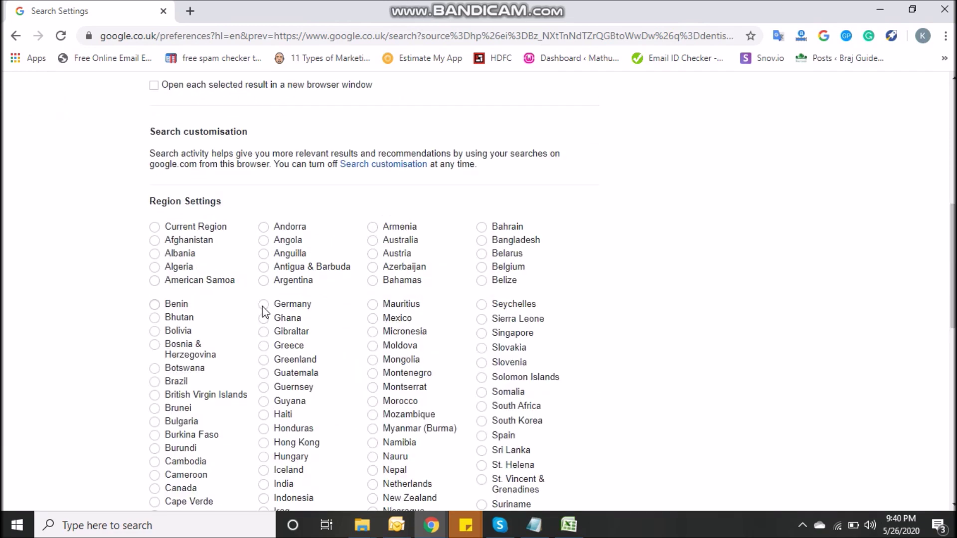
{"action": "scroll", "coordinate": [417, 299], "scroll_direction": "down", "scroll_amount": 12}
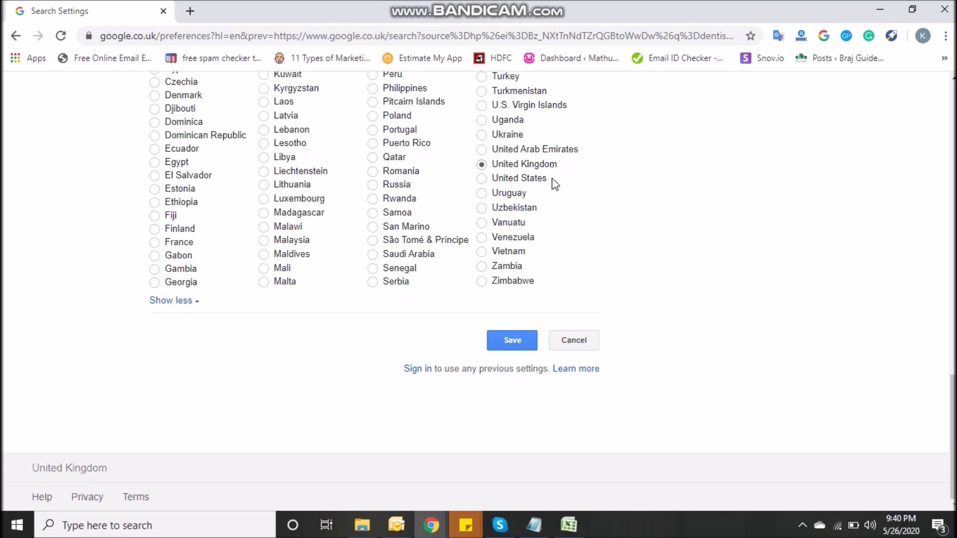
{"action": "left_click", "coordinate": [513, 332]}
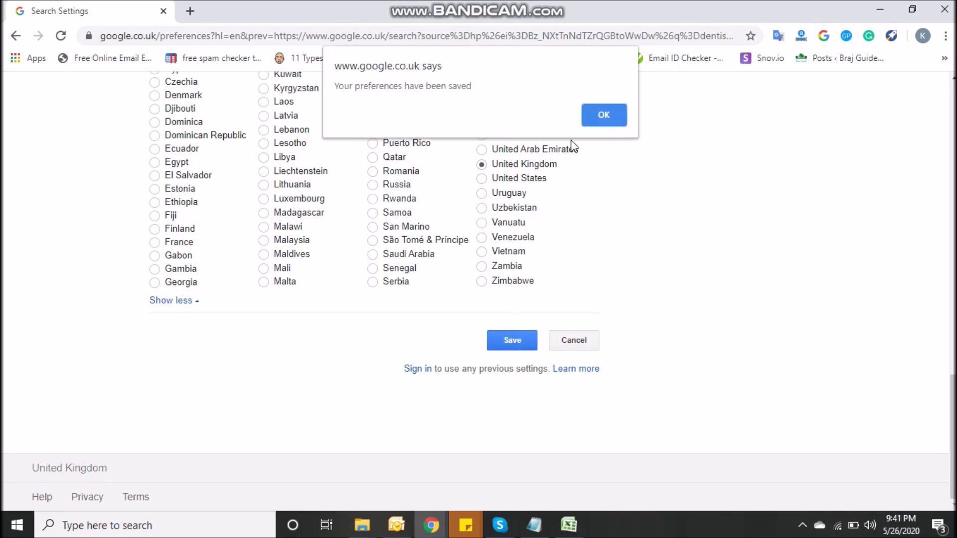
{"action": "left_click", "coordinate": [603, 115]}
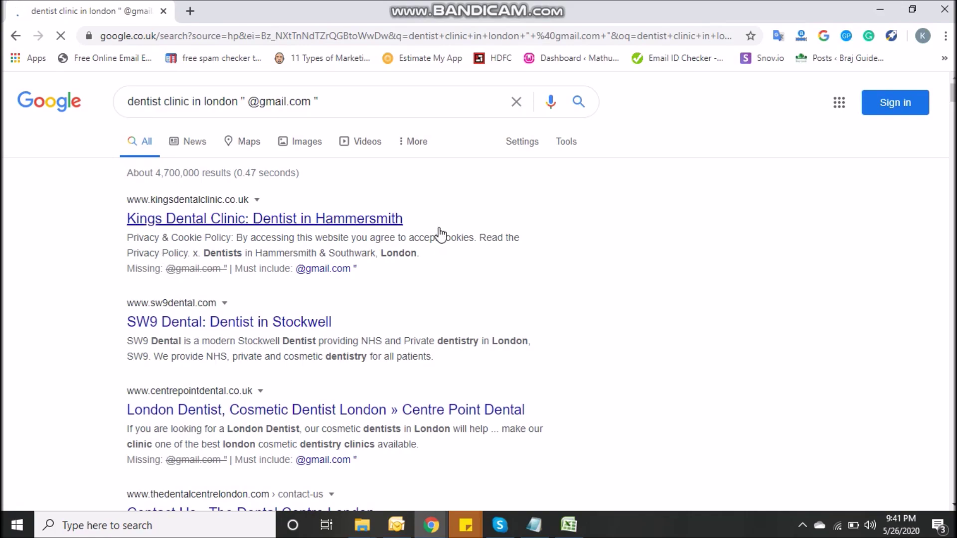
Look through the London dentist search results for listings that show Gmail addresses
{"action": "scroll", "coordinate": [516, 396], "scroll_direction": "down", "scroll_amount": 20}
{"action": "scroll", "coordinate": [518, 392], "scroll_direction": "down", "scroll_amount": 20}
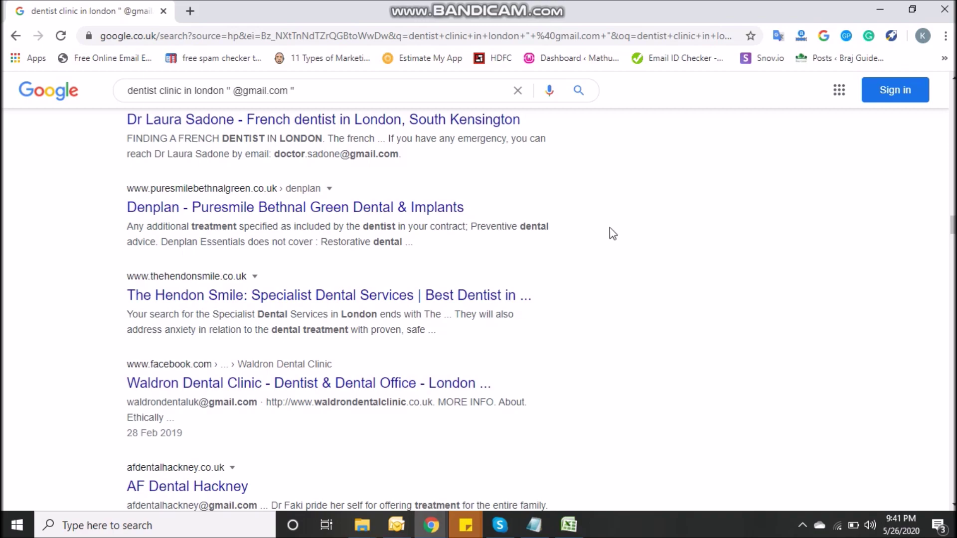
{"action": "scroll", "coordinate": [611, 230], "scroll_direction": "down", "scroll_amount": 20}
{"action": "scroll", "coordinate": [564, 247], "scroll_direction": "up", "scroll_amount": 20}
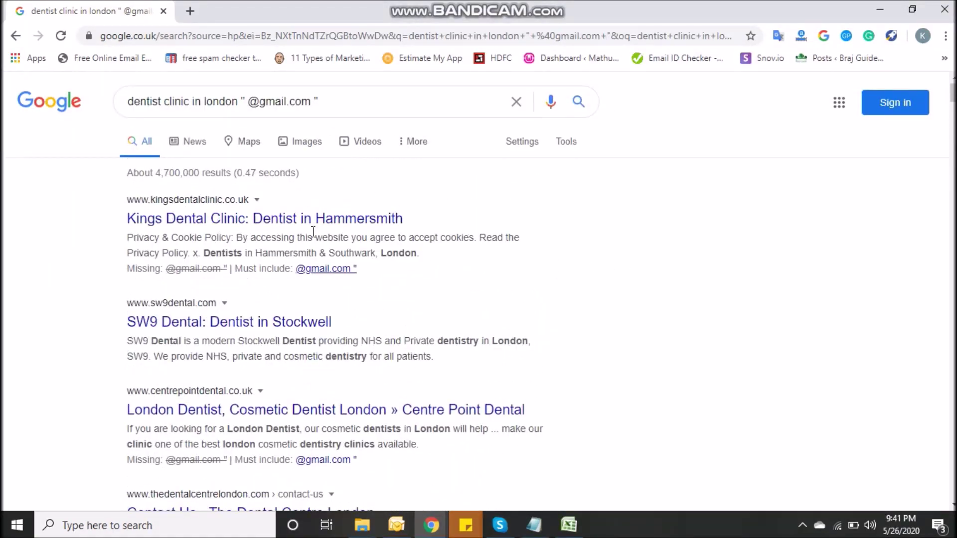
Open the browser's extensions page from its settings and go to the Chrome Web Store
{"action": "left_click", "coordinate": [945, 35]}
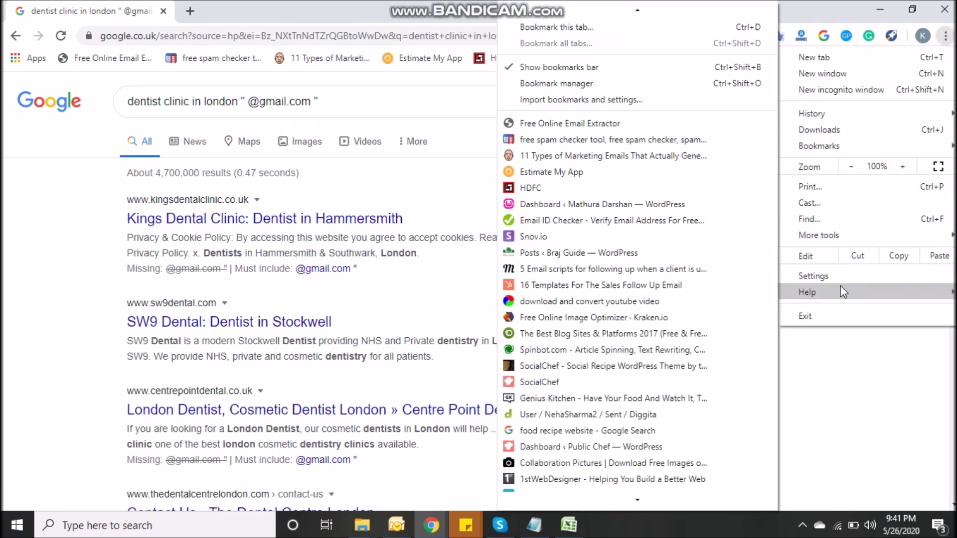
{"action": "left_click", "coordinate": [838, 277]}
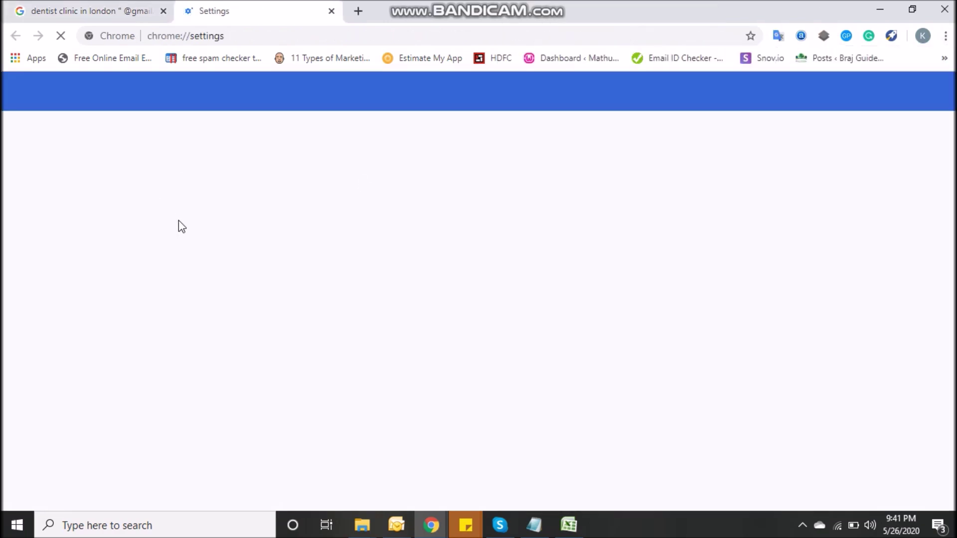
{"action": "left_click", "coordinate": [55, 374]}
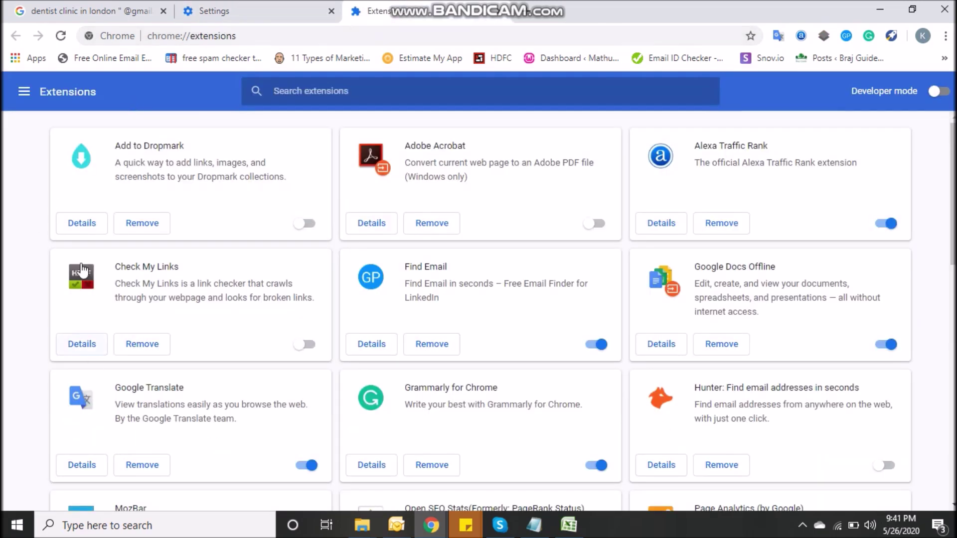
{"action": "left_click", "coordinate": [24, 91]}
{"action": "left_click", "coordinate": [52, 489]}
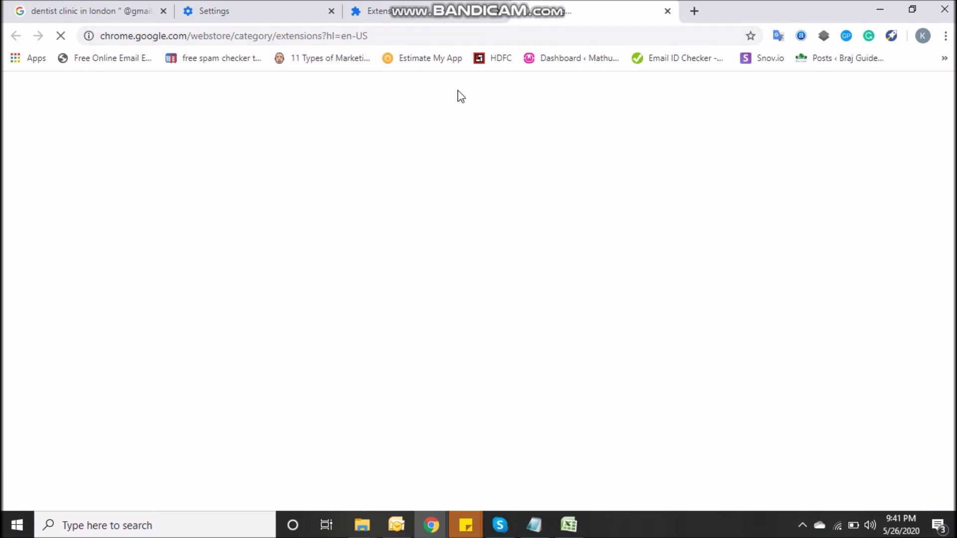
Copy "Email Extractor" from the Notepad file and search the Chrome Web Store for it
{"action": "left_click", "coordinate": [541, 531]}
{"action": "left_click_drag", "start_coordinate": [187, 230], "coordinate": [93, 223]}
{"action": "key", "text": "ctrl+c"}
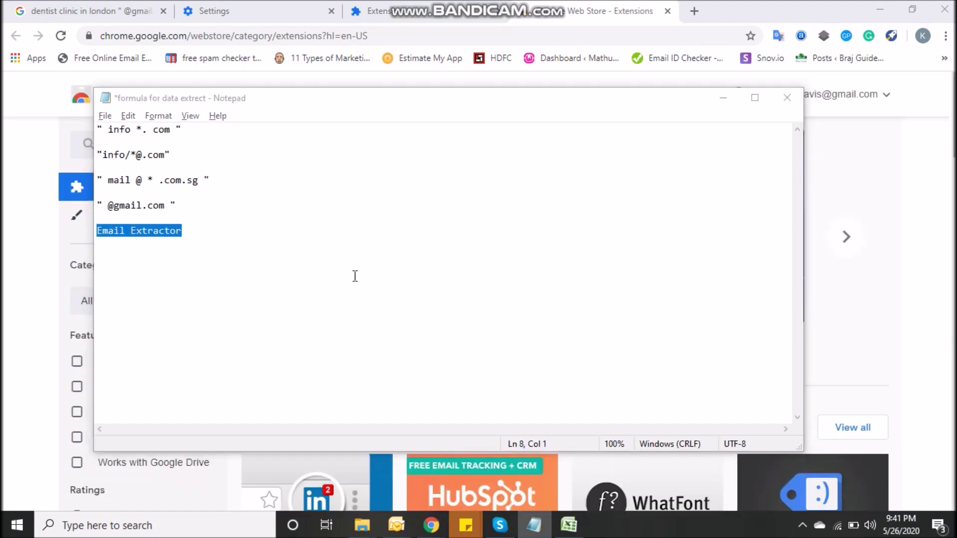
{"action": "key", "text": "alt+Tab"}
{"action": "left_click", "coordinate": [196, 145]}
{"action": "key", "text": "ctrl+v"}
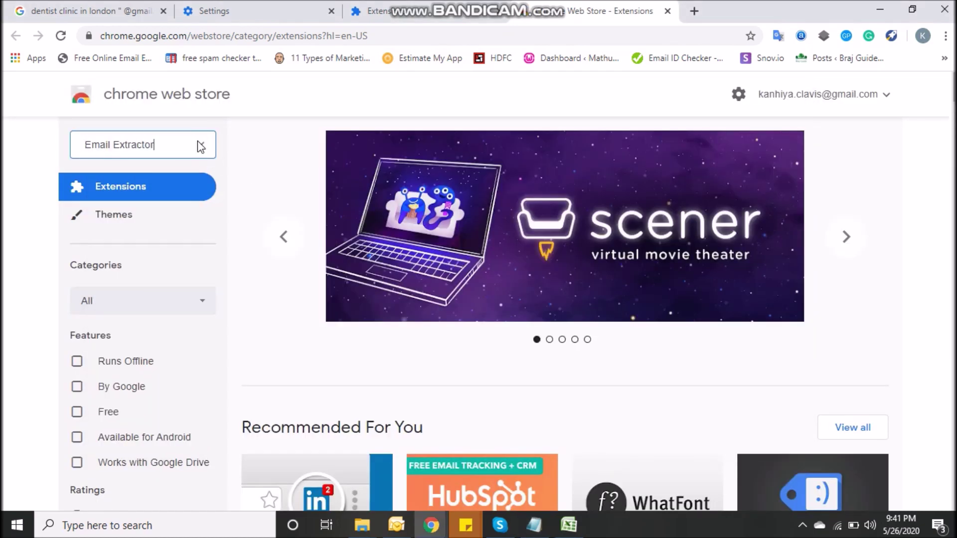
{"action": "key", "text": "Return"}
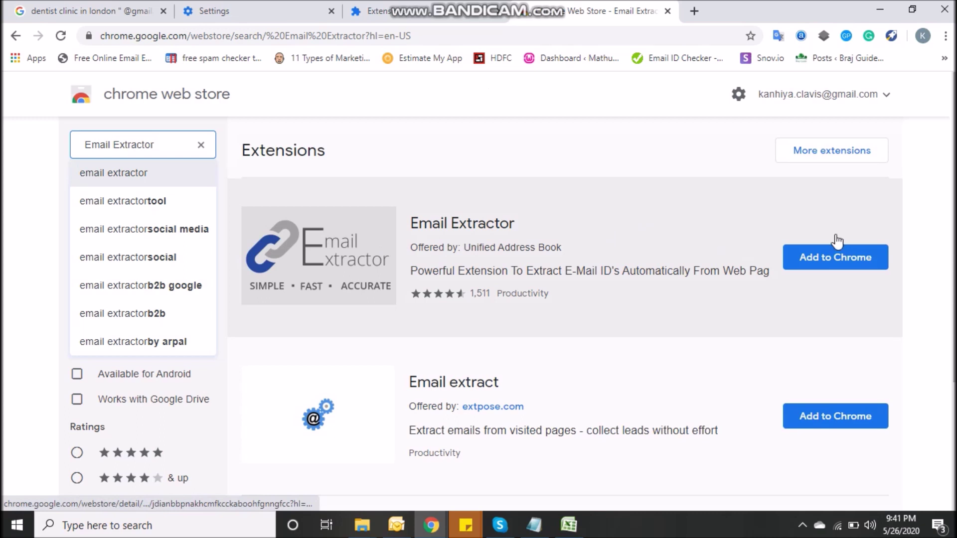
Add the Email Extractor extension offered by Unified Address Book to Chrome and close its FAQ page
{"action": "left_click", "coordinate": [816, 265]}
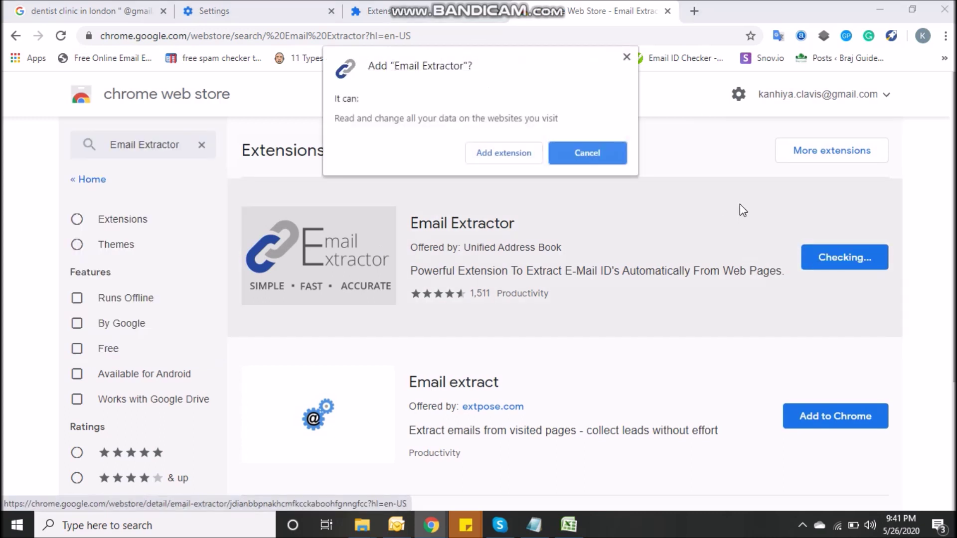
{"action": "left_click", "coordinate": [528, 154]}
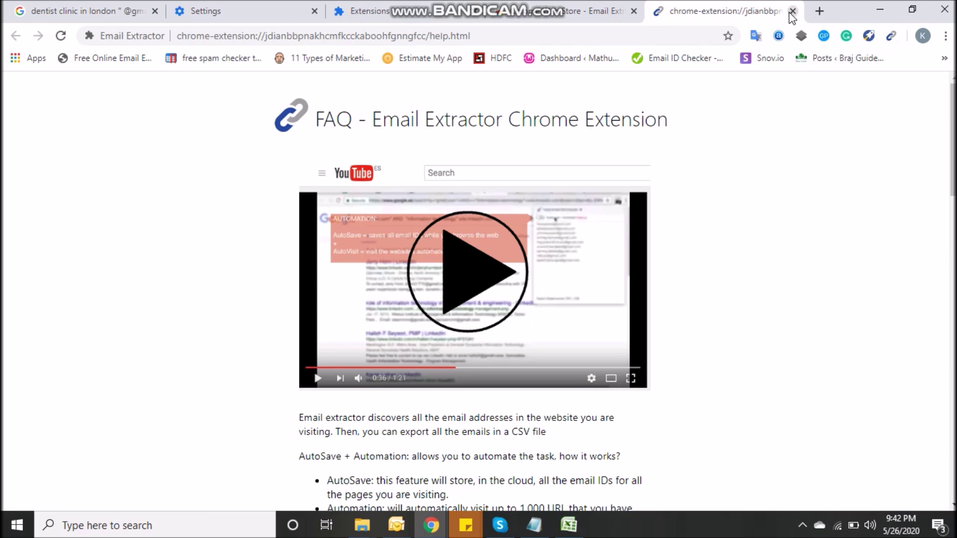
{"action": "left_click", "coordinate": [792, 11]}
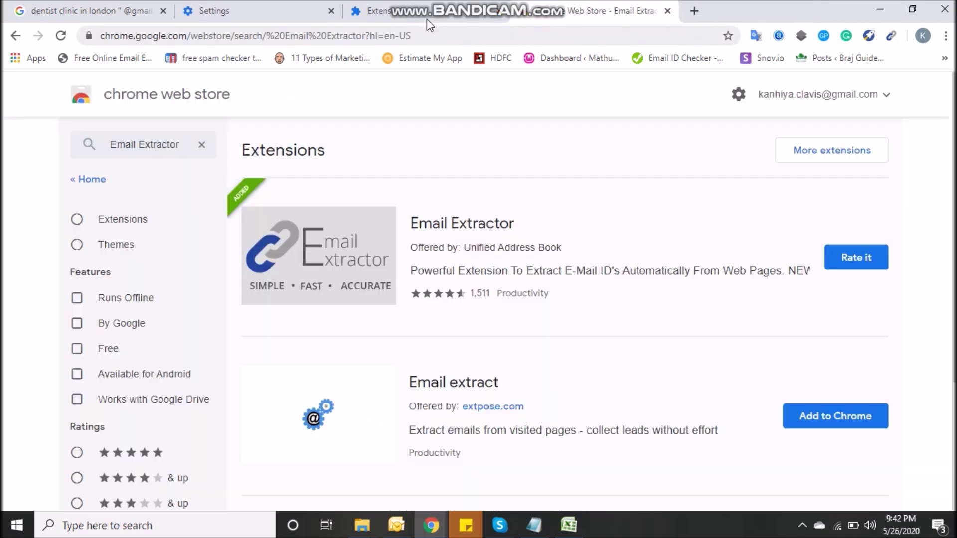
Return to the London dentist search results, check Email Extractor there, and rerun the search with the same query
{"action": "left_click", "coordinate": [30, 9]}
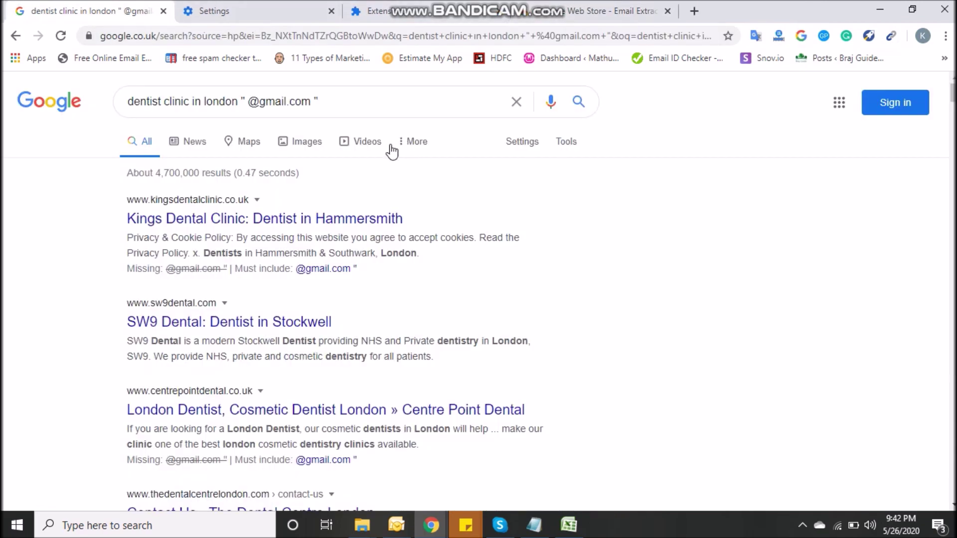
{"action": "left_click", "coordinate": [892, 36]}
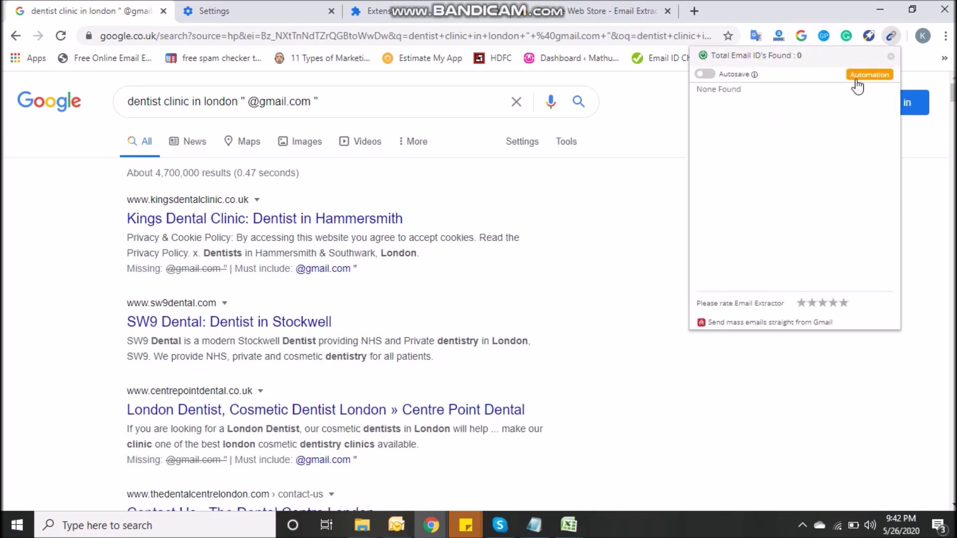
{"action": "left_click", "coordinate": [606, 180]}
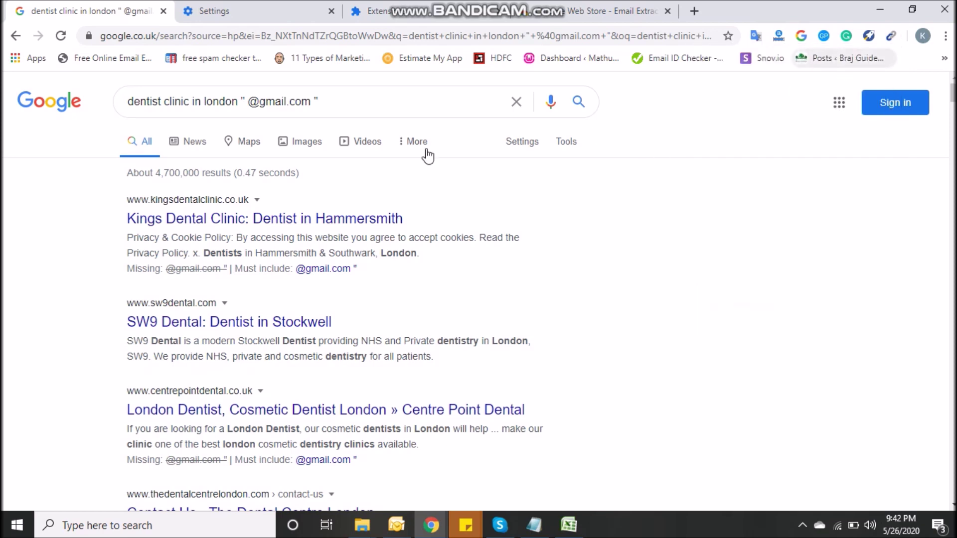
{"action": "left_click", "coordinate": [384, 98]}
{"action": "key", "text": "Return"}
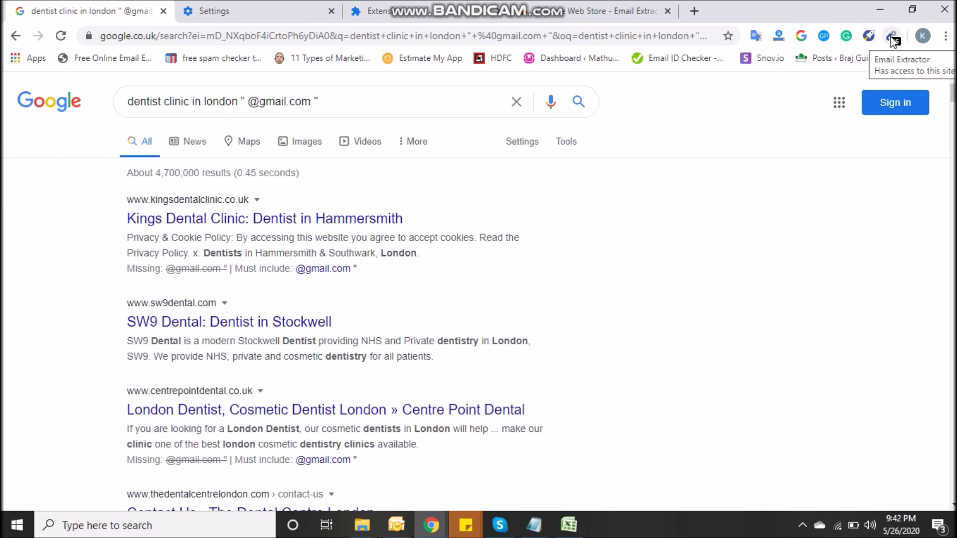
Review the full list of email addresses that Email Extractor collected from the search results
{"action": "left_click", "coordinate": [384, 104]}
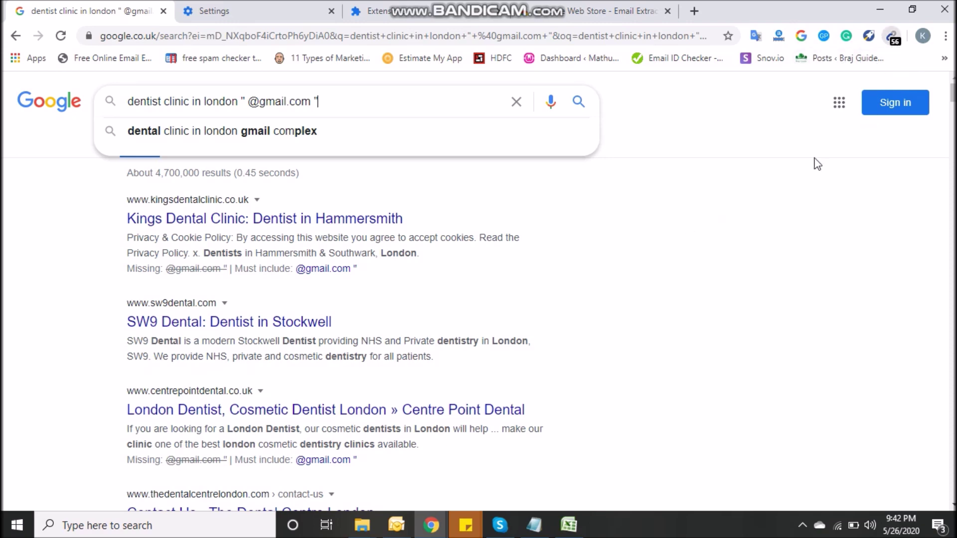
{"action": "left_click", "coordinate": [391, 292]}
{"action": "left_click", "coordinate": [891, 35]}
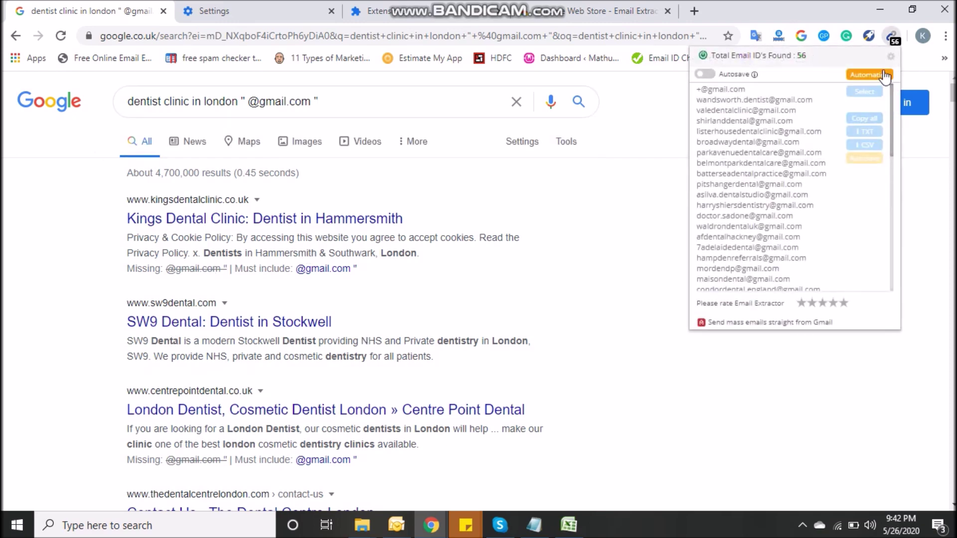
{"action": "scroll", "coordinate": [796, 184], "scroll_direction": "down", "scroll_amount": 2}
{"action": "scroll", "coordinate": [795, 185], "scroll_direction": "down", "scroll_amount": 3}
{"action": "scroll", "coordinate": [797, 196], "scroll_direction": "up", "scroll_amount": 8}
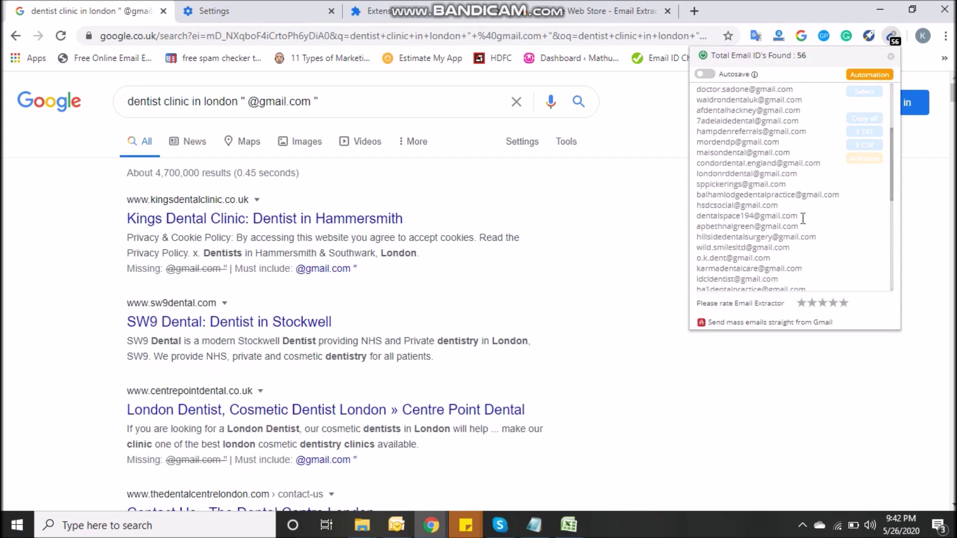
{"action": "scroll", "coordinate": [776, 169], "scroll_direction": "down", "scroll_amount": 7}
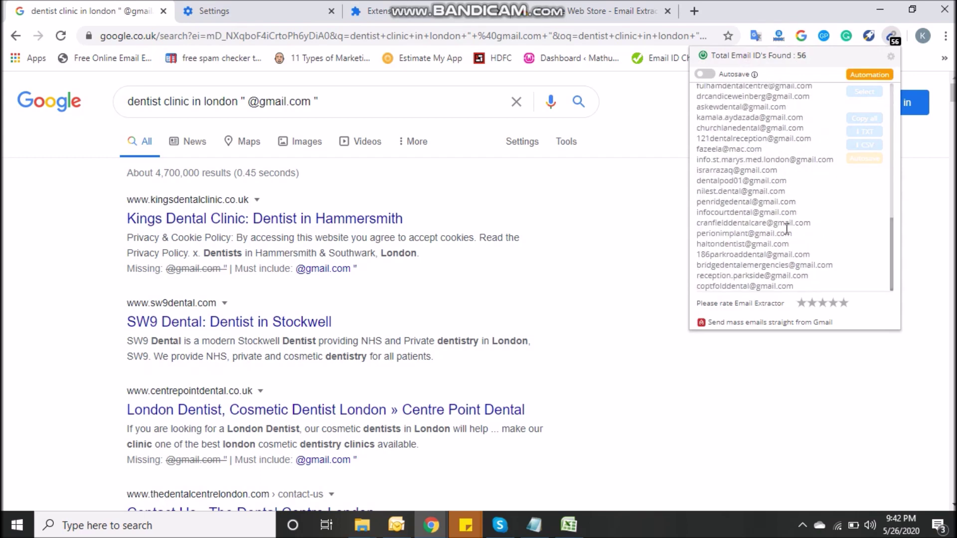
{"action": "scroll", "coordinate": [797, 210], "scroll_direction": "up", "scroll_amount": 8}
Copy all the extracted addresses and paste them into Sheet1 of the Excel workbook, starting at cell A1
{"action": "left_click", "coordinate": [864, 119]}
{"action": "left_click", "coordinate": [568, 525]}
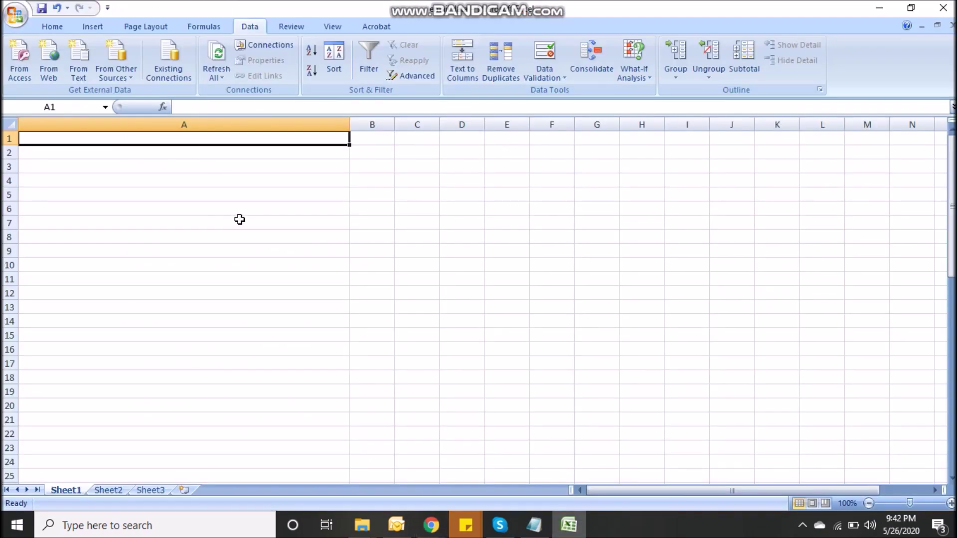
{"action": "key", "text": "ctrl+v"}
{"action": "scroll", "coordinate": [238, 264], "scroll_direction": "down", "scroll_amount": 15}
{"action": "scroll", "coordinate": [240, 267], "scroll_direction": "up", "scroll_amount": 15}
Clear the invalid entry in cell A1 and the extension's upgrade notice in cell A59
{"action": "left_click", "coordinate": [134, 136]}
{"action": "key", "text": "Delete"}
{"action": "scroll", "coordinate": [169, 190], "scroll_direction": "down", "scroll_amount": 13}
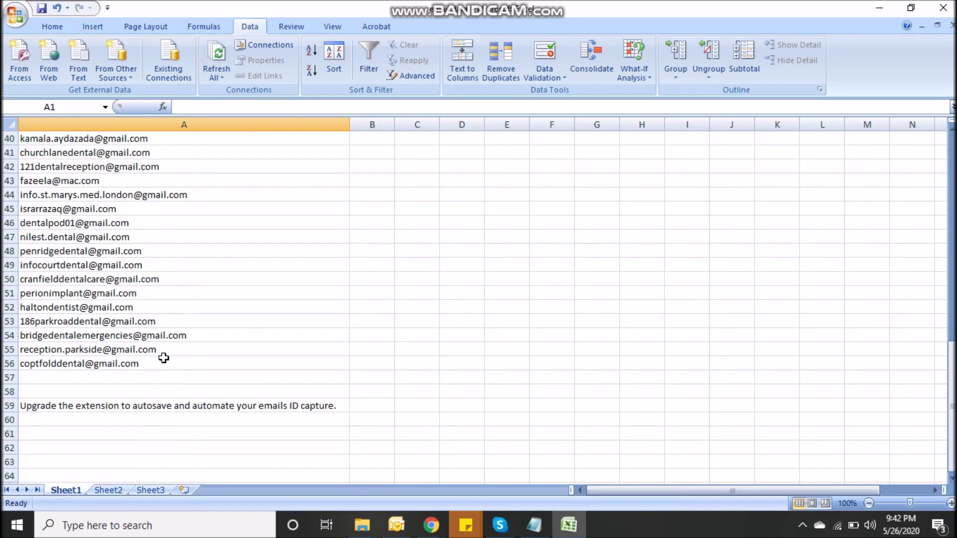
{"action": "left_click", "coordinate": [150, 405]}
{"action": "key", "text": "Delete"}
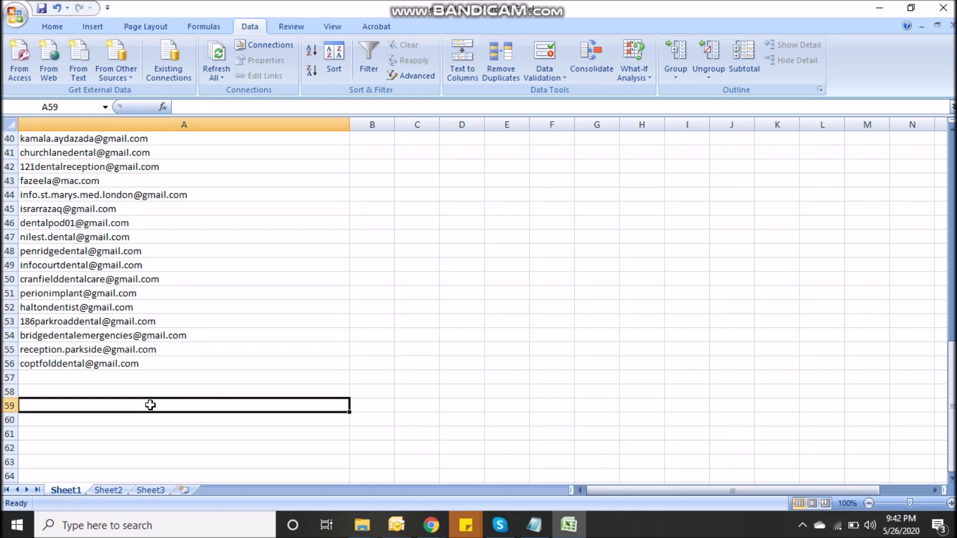
Delete the empty first row and check the email list through to its end
{"action": "scroll", "coordinate": [247, 299], "scroll_direction": "up", "scroll_amount": 13}
{"action": "left_click", "coordinate": [187, 223]}
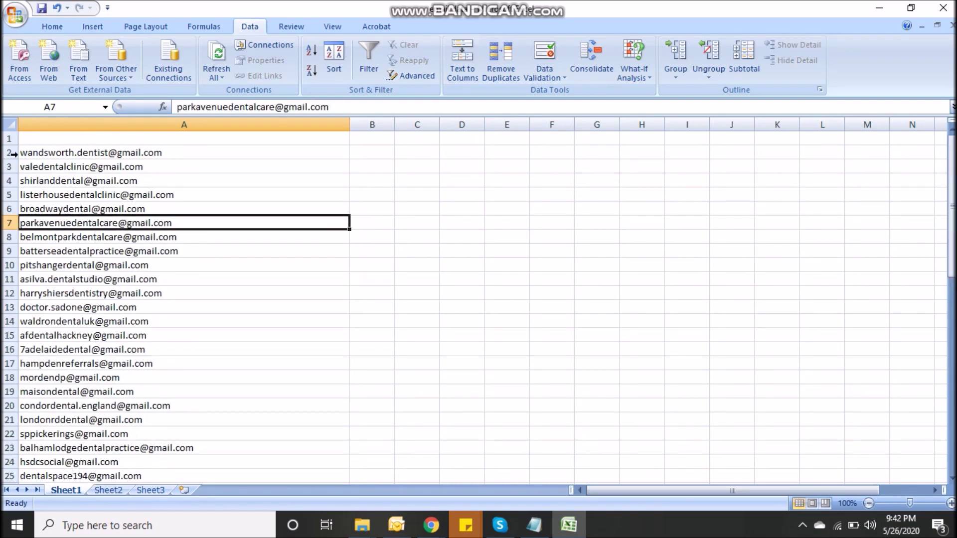
{"action": "left_click", "coordinate": [8, 138]}
{"action": "key", "text": "ctrl+minus"}
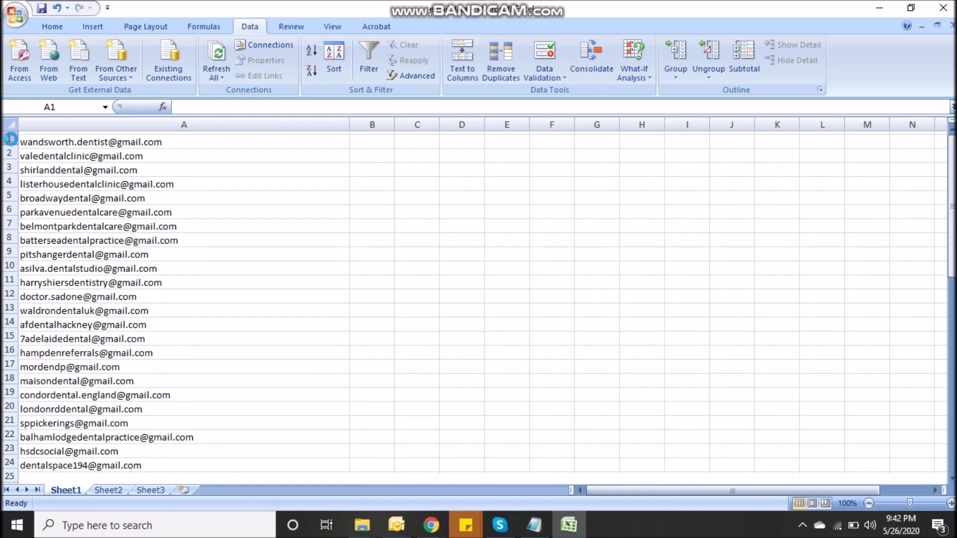
{"action": "scroll", "coordinate": [149, 331], "scroll_direction": "down", "scroll_amount": 14}
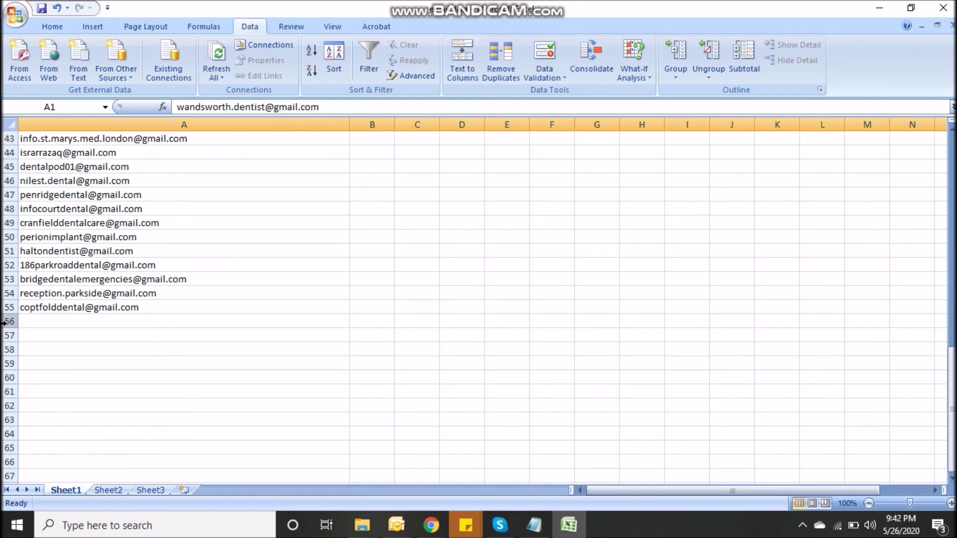
{"action": "scroll", "coordinate": [120, 319], "scroll_direction": "up", "scroll_amount": 14}
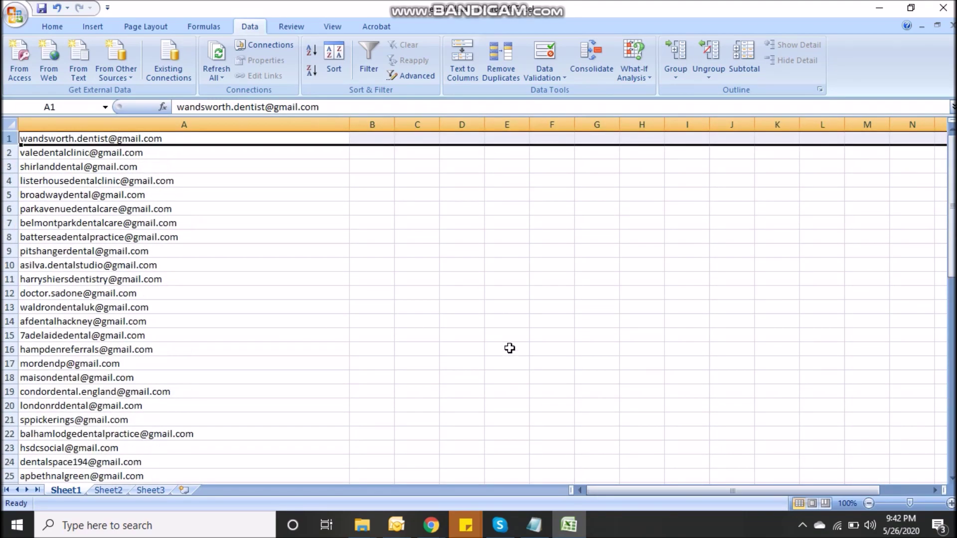
Switch back to the Google results in Chrome and replace the quoted Gmail phrase in the query with " info *. com " from the Notepad file
{"action": "mouse_move", "coordinate": [443, 528]}
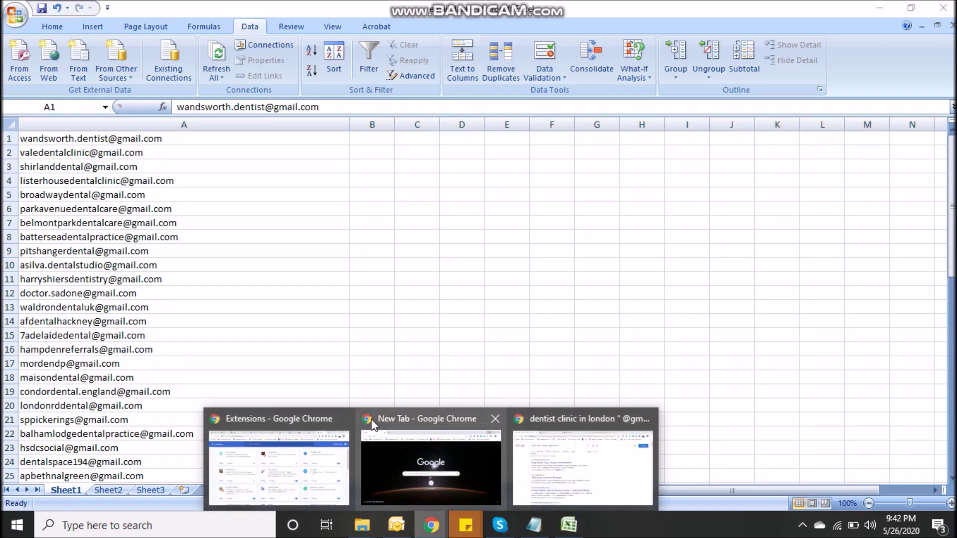
{"action": "mouse_move", "coordinate": [505, 460]}
{"action": "mouse_move", "coordinate": [567, 454]}
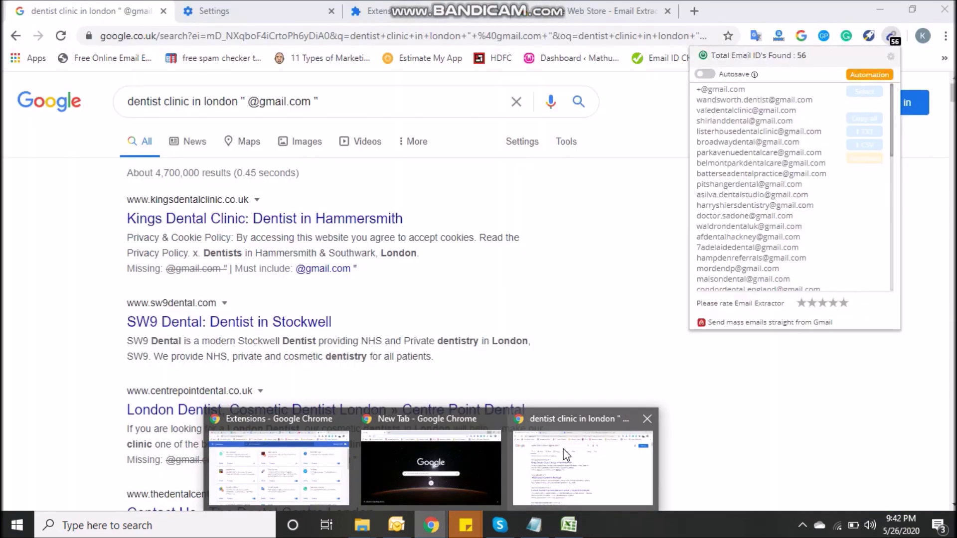
{"action": "left_click", "coordinate": [566, 454]}
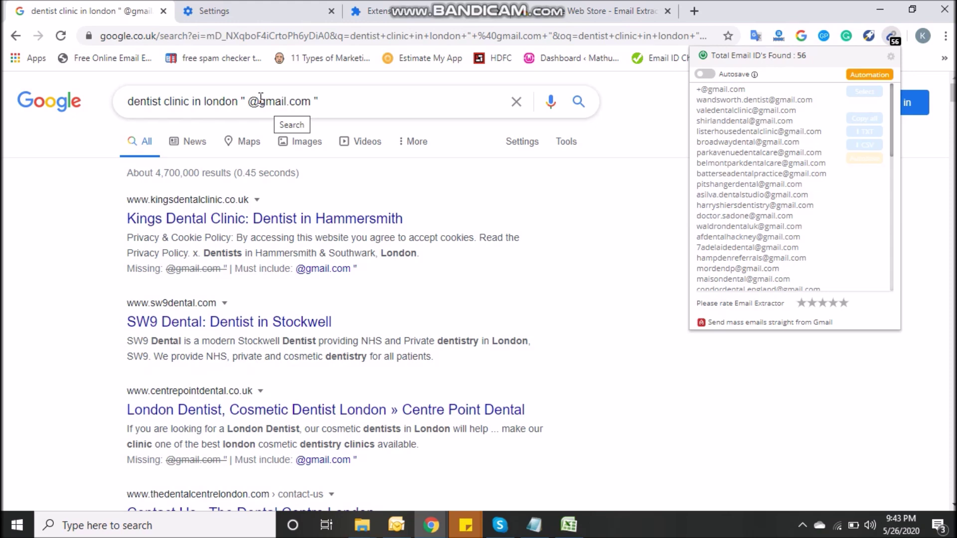
{"action": "left_click", "coordinate": [325, 102]}
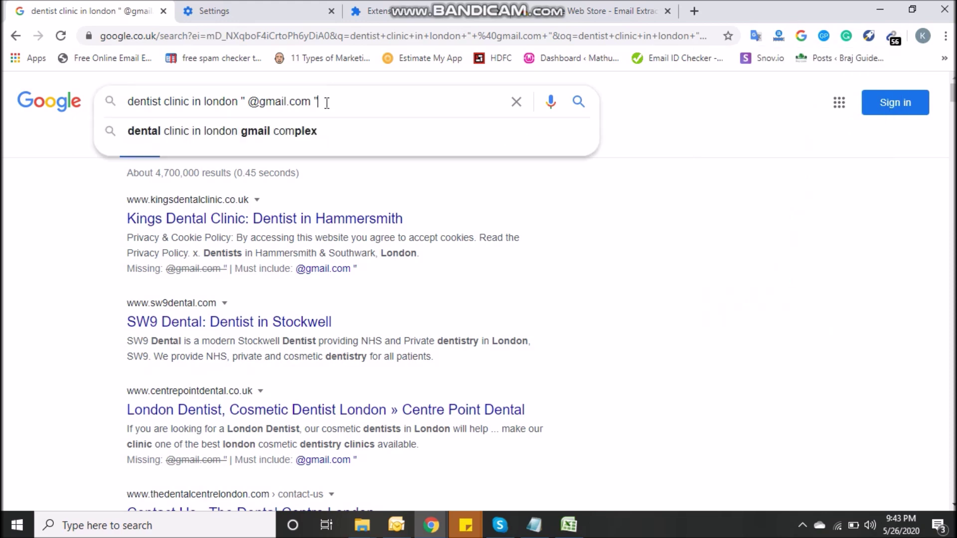
{"action": "left_click", "coordinate": [533, 525]}
{"action": "left_click_drag", "start_coordinate": [158, 143], "coordinate": [99, 132]}
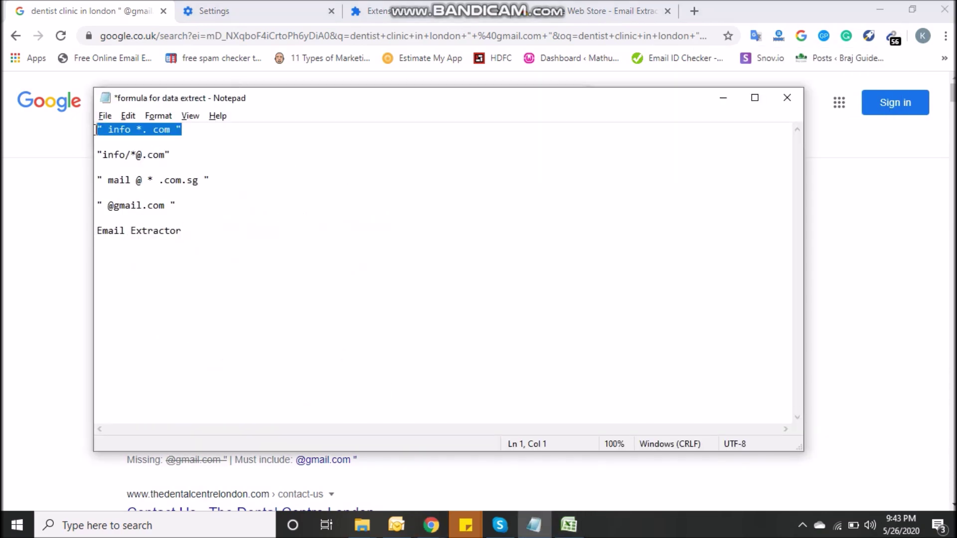
{"action": "key", "text": "alt+Tab"}
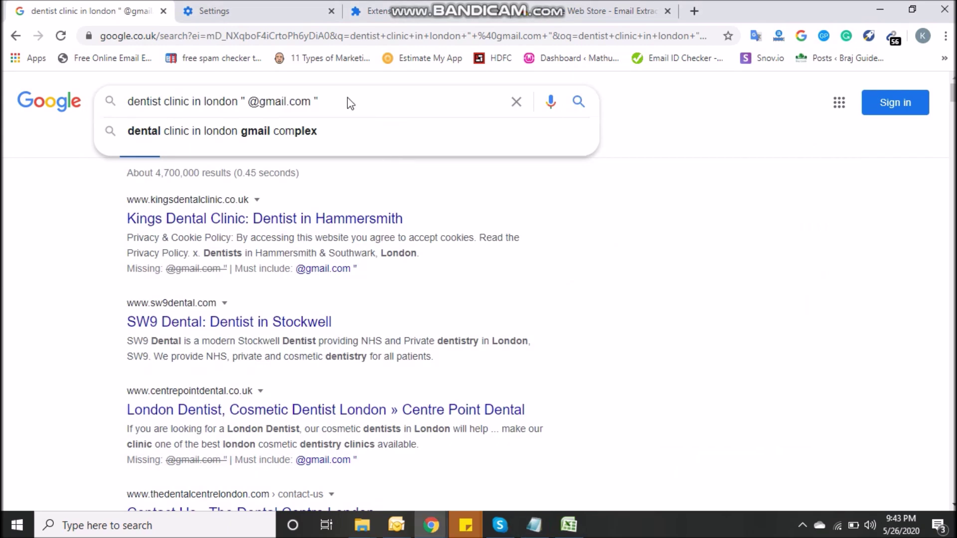
{"action": "left_click_drag", "start_coordinate": [334, 97], "coordinate": [239, 106]}
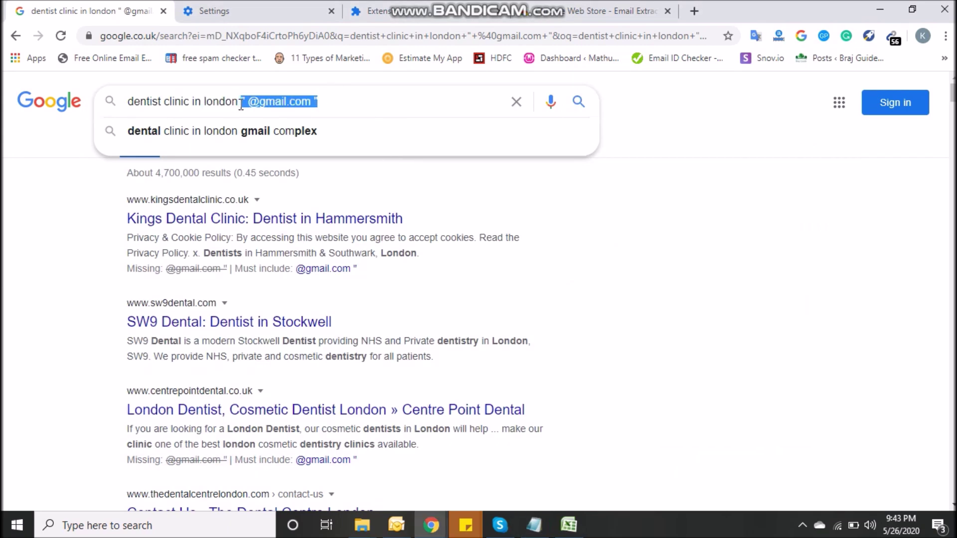
{"action": "key", "text": "ctrl+v"}
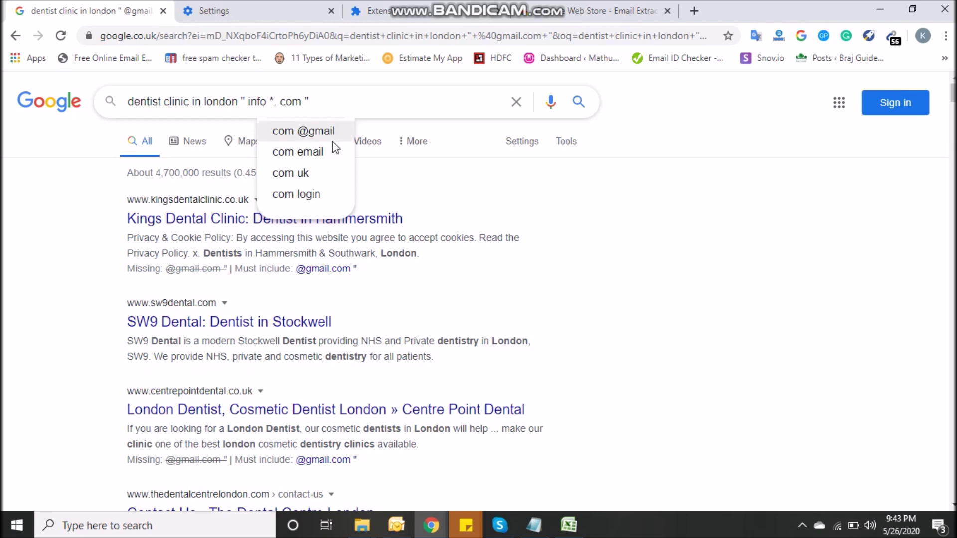
Change the query's domain ending to co.uk and search for dentist clinic in london " info *. co.uk "
{"action": "key", "text": "BackSpace"}
{"action": "key", "text": "BackSpace"}
{"action": "key", "text": "BackSpace"}
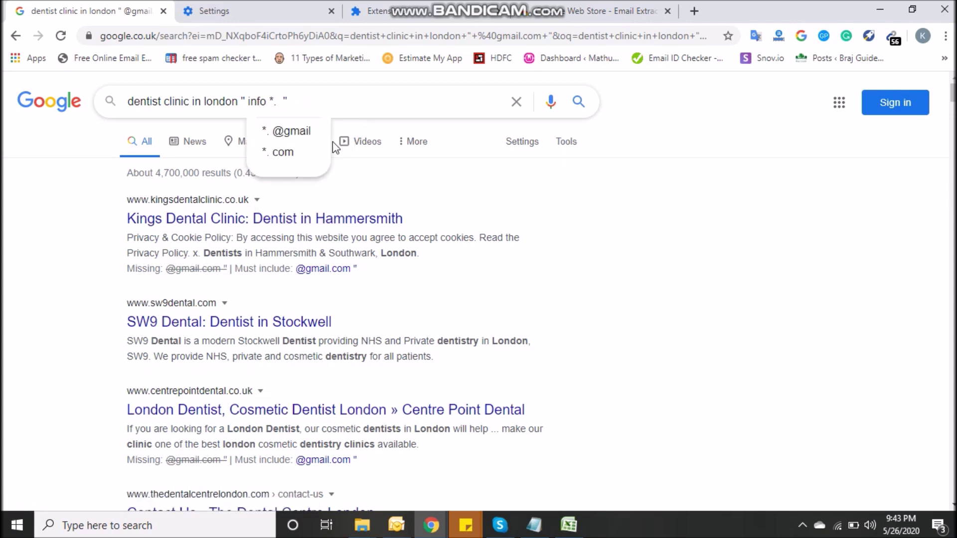
{"action": "type", "text": "do"}
{"action": "type", "text": ".uk"}
{"action": "key", "text": "Return"}
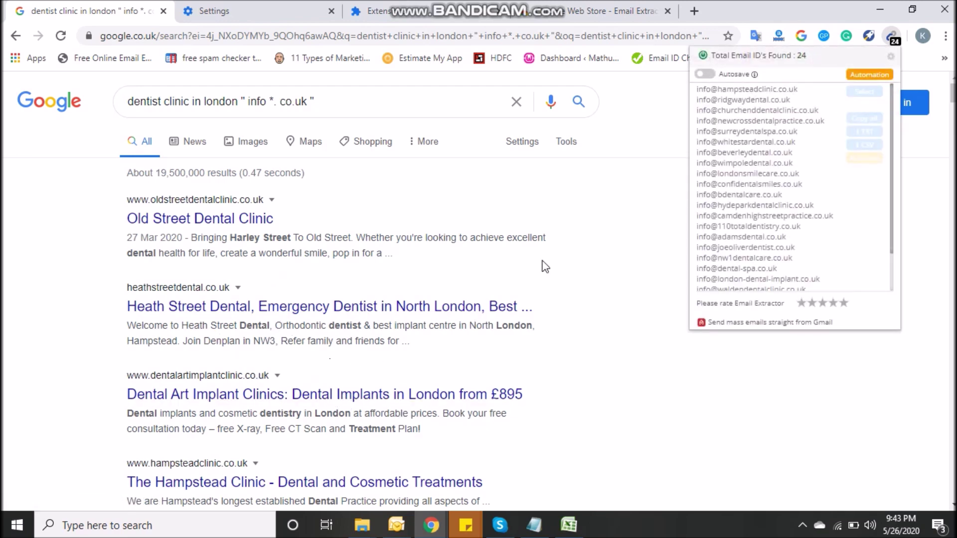
Copy all addresses extracted from the co.uk results and paste them below the existing list in Excel, starting at cell A56
{"action": "left_click", "coordinate": [258, 102]}
{"action": "double_click", "coordinate": [257, 102]}
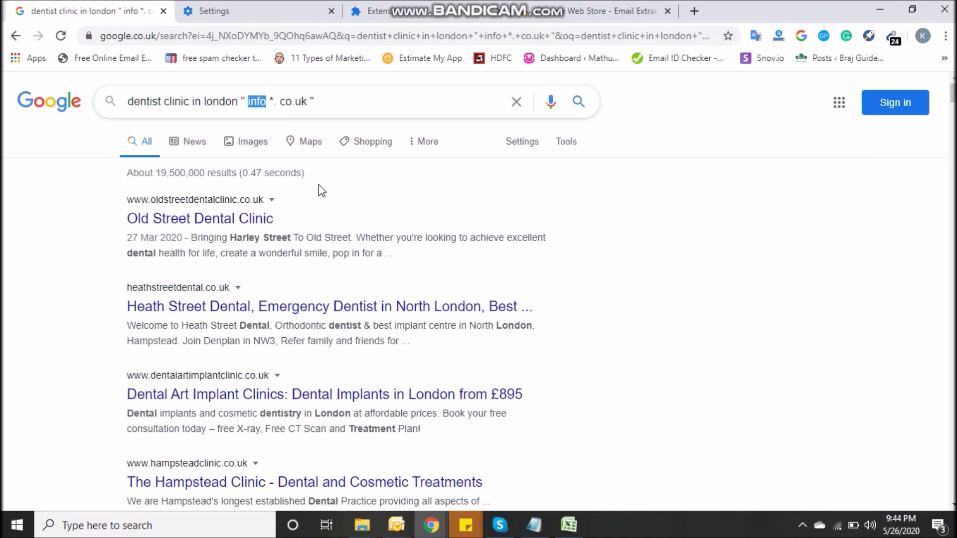
{"action": "left_click", "coordinate": [892, 35]}
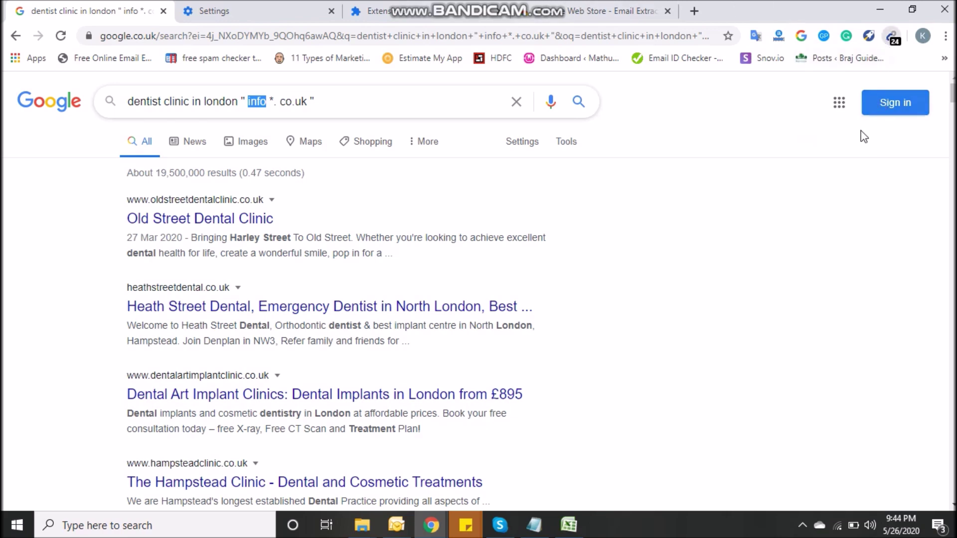
{"action": "left_click", "coordinate": [873, 119]}
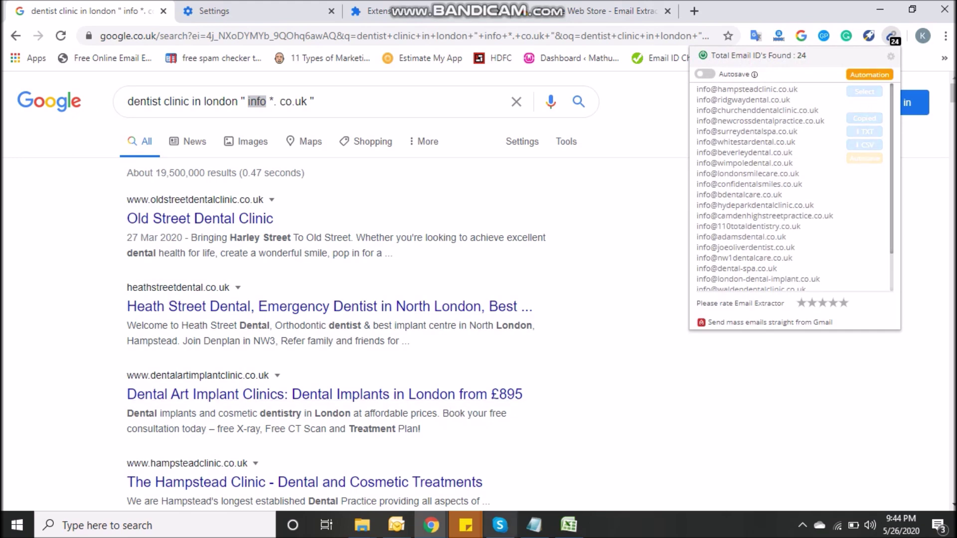
{"action": "left_click", "coordinate": [565, 525]}
{"action": "scroll", "coordinate": [100, 282], "scroll_direction": "down", "scroll_amount": 13}
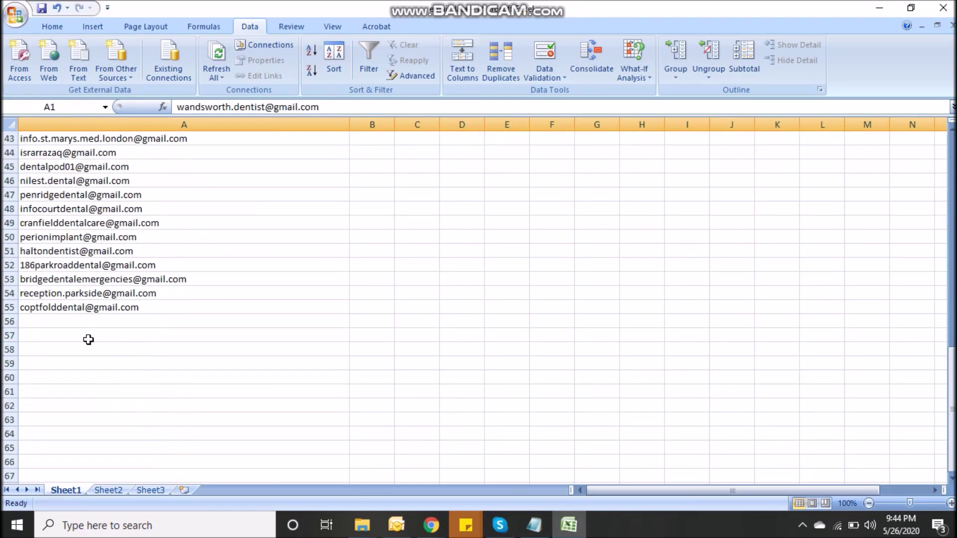
{"action": "left_click", "coordinate": [78, 316]}
{"action": "key", "text": "ctrl+v"}
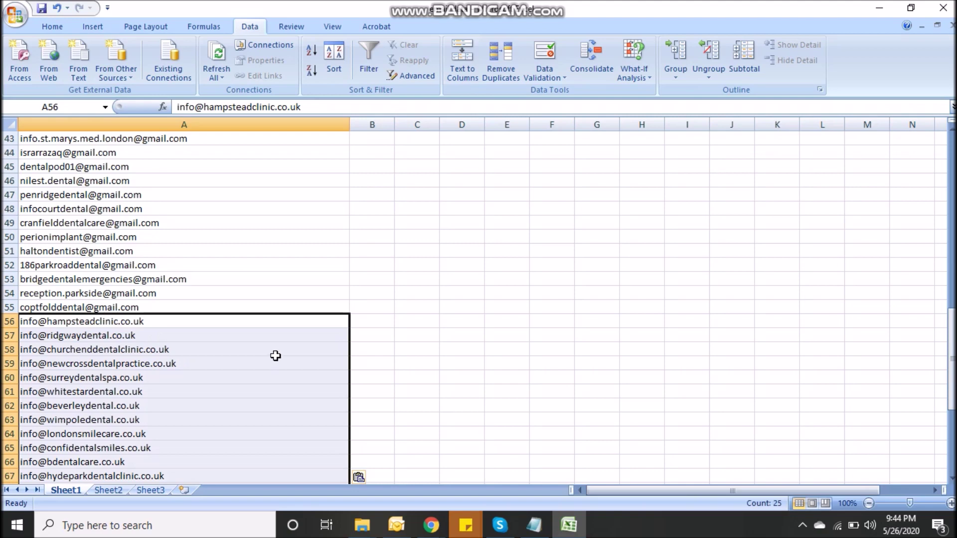
{"action": "scroll", "coordinate": [276, 355], "scroll_direction": "up", "scroll_amount": 1}
{"action": "scroll", "coordinate": [276, 357], "scroll_direction": "down", "scroll_amount": 6}
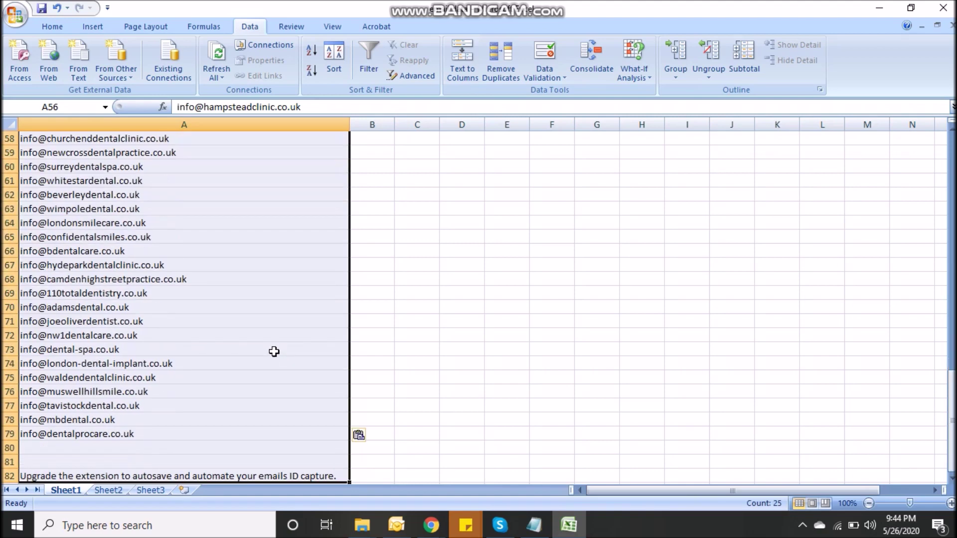
{"action": "scroll", "coordinate": [276, 368], "scroll_direction": "down", "scroll_amount": 3}
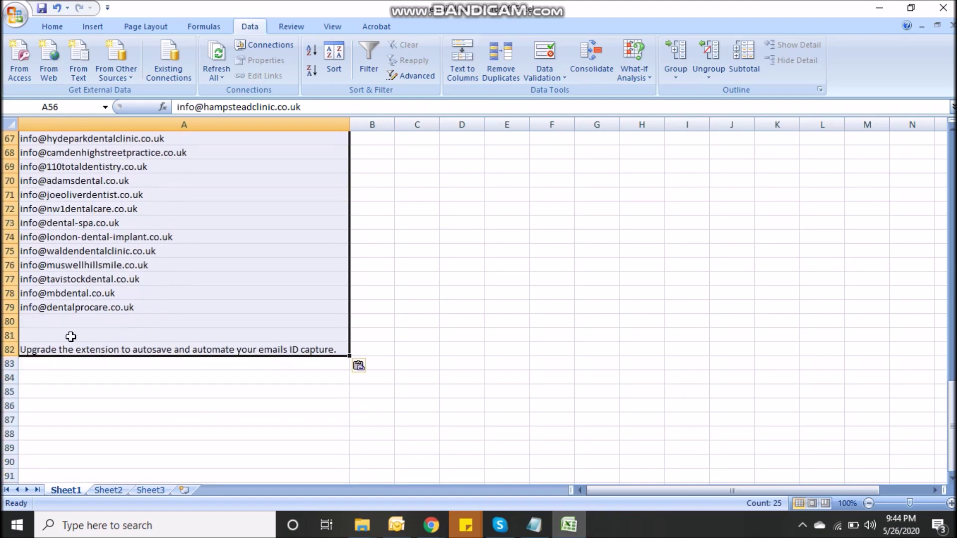
Delete the extension's upgrade note in row 82 and look back through the combined email list
{"action": "left_click", "coordinate": [7, 349]}
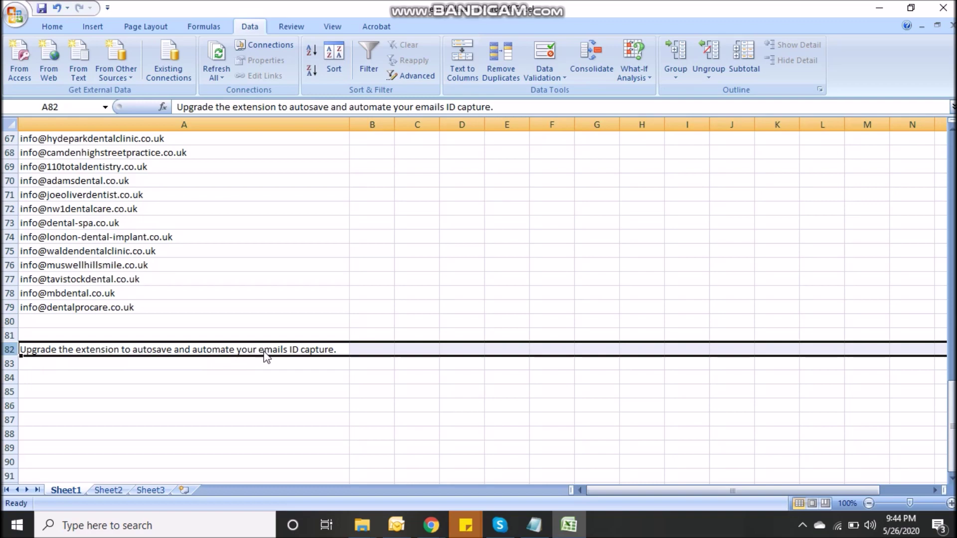
{"action": "key", "text": "Delete"}
{"action": "scroll", "coordinate": [209, 368], "scroll_direction": "up", "scroll_amount": 19}
{"action": "scroll", "coordinate": [196, 373], "scroll_direction": "down", "scroll_amount": 13}
{"action": "scroll", "coordinate": [197, 373], "scroll_direction": "up", "scroll_amount": 14}
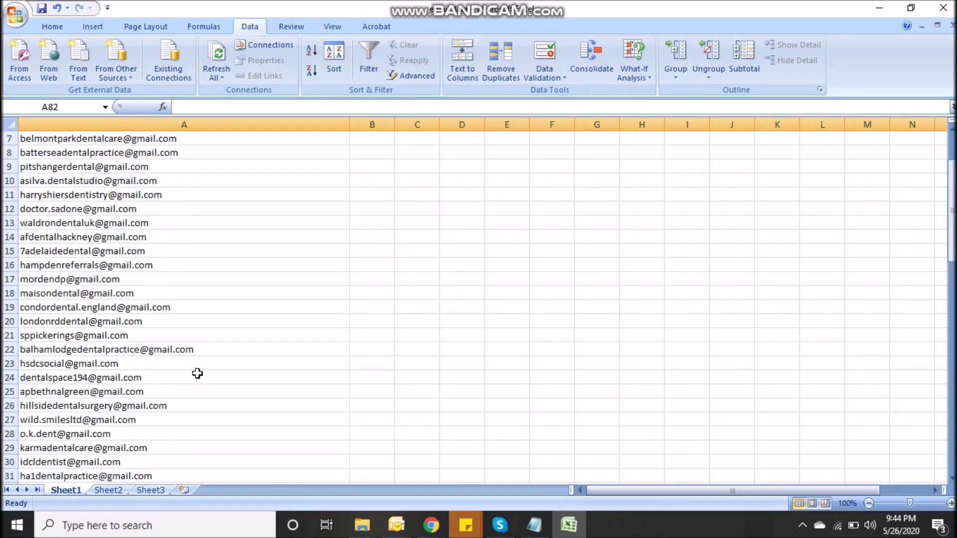
{"action": "scroll", "coordinate": [197, 373], "scroll_direction": "up", "scroll_amount": 2}
Run Remove Duplicates on the email list in column A, starting from cell A1
{"action": "left_click", "coordinate": [160, 185]}
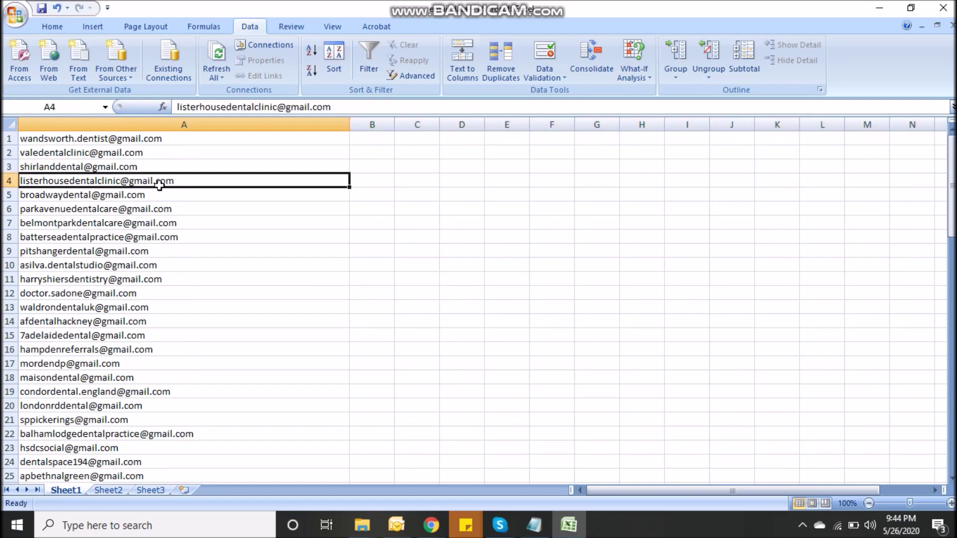
{"action": "left_click", "coordinate": [134, 238]}
{"action": "left_click", "coordinate": [89, 141]}
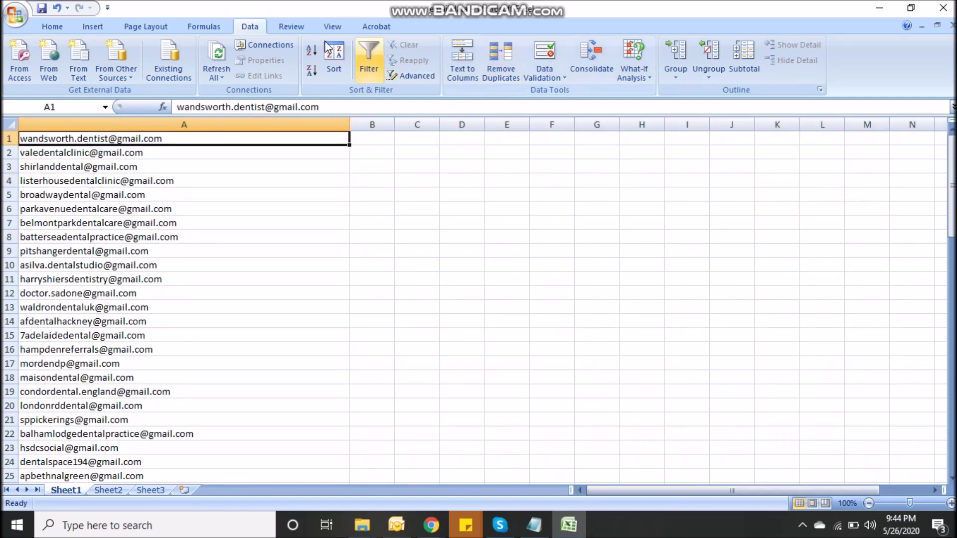
{"action": "left_click", "coordinate": [504, 74]}
{"action": "left_click", "coordinate": [299, 294]}
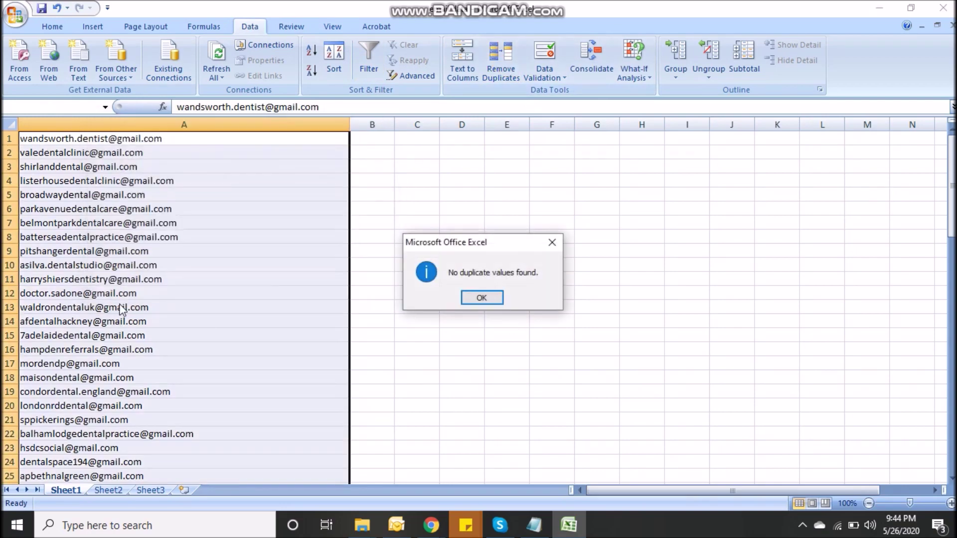
{"action": "left_click", "coordinate": [481, 297]}
Check the compiled email list through to its end and close email data.xlsx, saving the changes
{"action": "scroll", "coordinate": [167, 282], "scroll_direction": "down", "scroll_amount": 16}
{"action": "scroll", "coordinate": [168, 282], "scroll_direction": "down", "scroll_amount": 8}
{"action": "scroll", "coordinate": [169, 282], "scroll_direction": "up", "scroll_amount": 20}
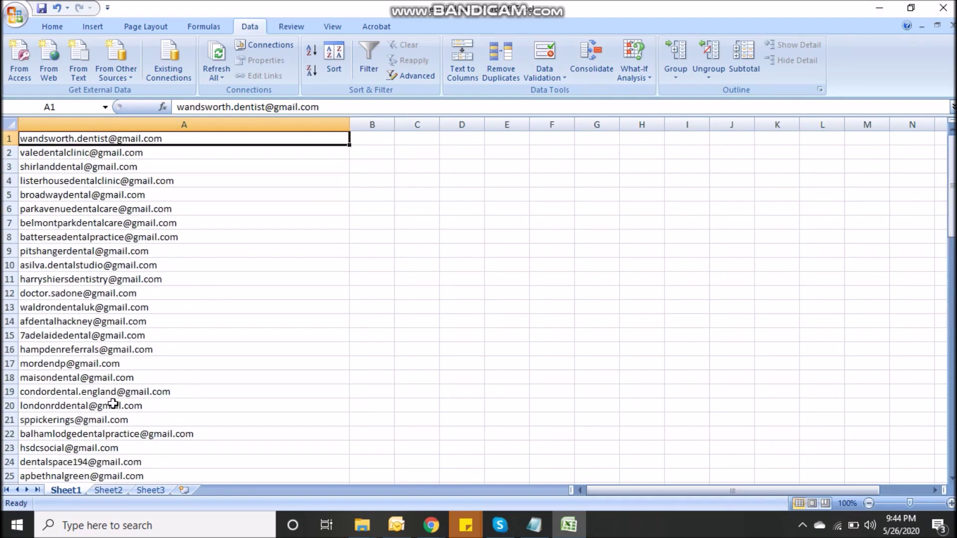
{"action": "scroll", "coordinate": [188, 355], "scroll_direction": "down", "scroll_amount": 20}
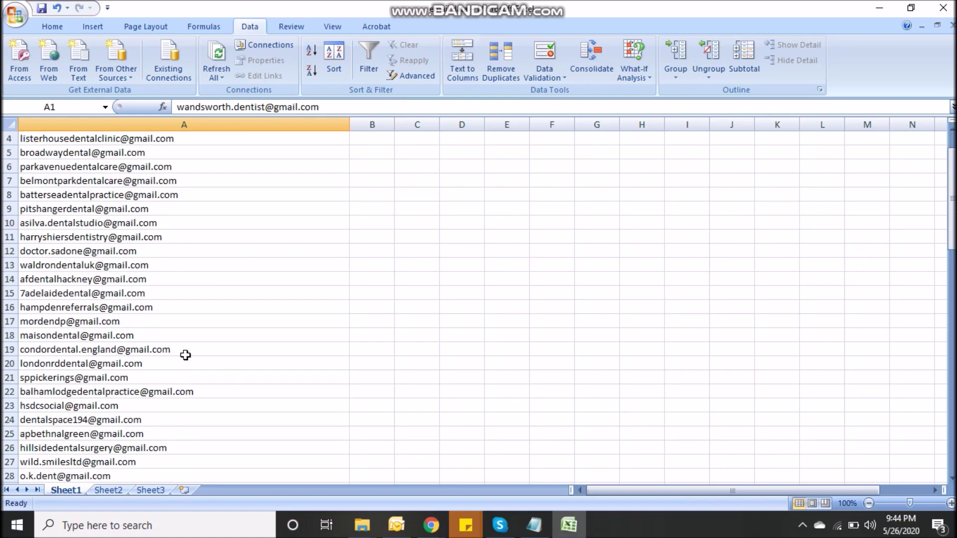
{"action": "scroll", "coordinate": [190, 359], "scroll_direction": "up", "scroll_amount": 20}
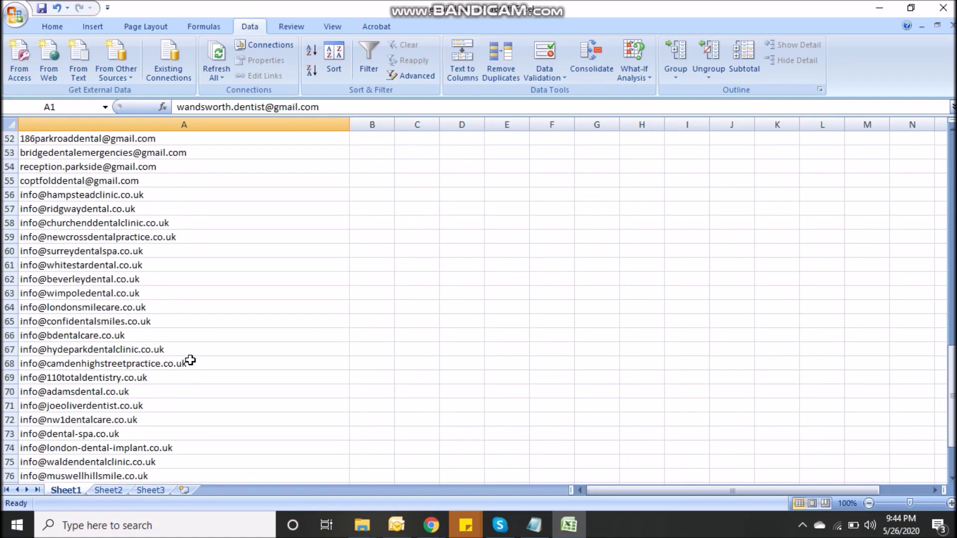
{"action": "left_click", "coordinate": [935, 5]}
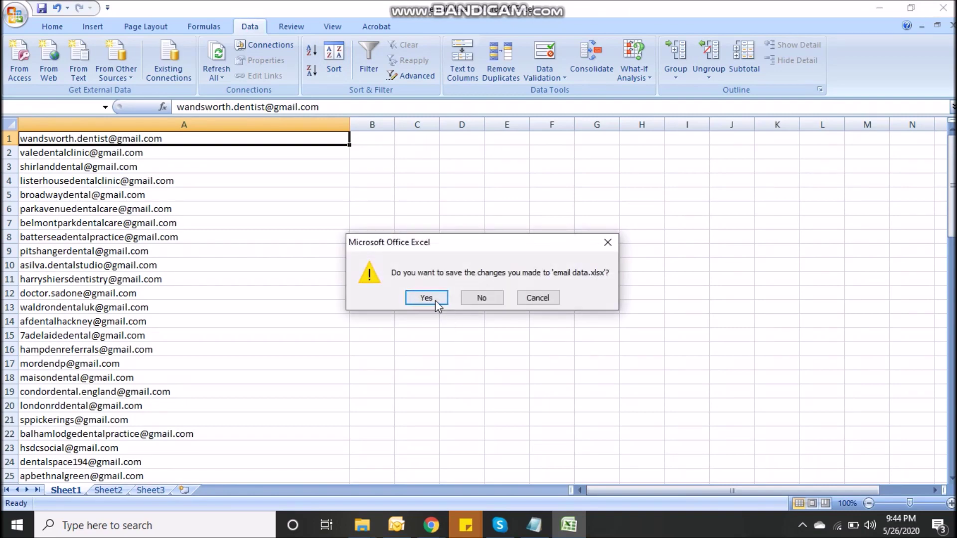
{"action": "left_click", "coordinate": [427, 297]}
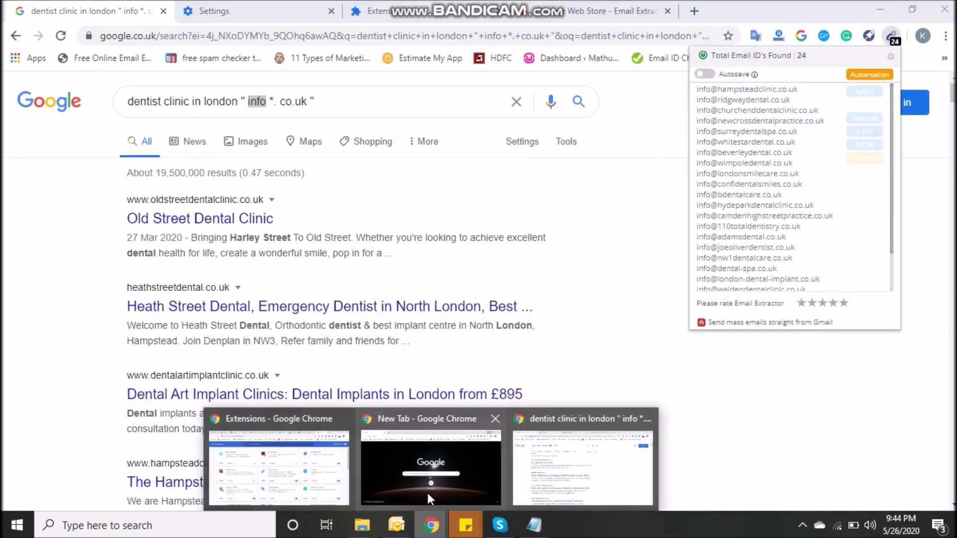
In Chrome, open page 2 of the co.uk search results and view the addresses Email Extractor captured there
{"action": "left_click", "coordinate": [624, 321]}
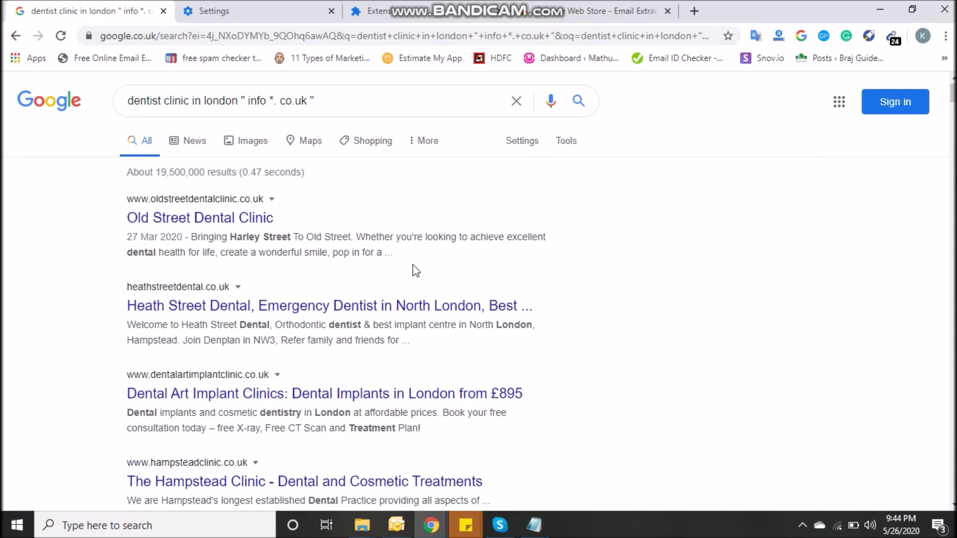
{"action": "scroll", "coordinate": [413, 269], "scroll_direction": "down", "scroll_amount": 15}
{"action": "scroll", "coordinate": [412, 305], "scroll_direction": "down", "scroll_amount": 15}
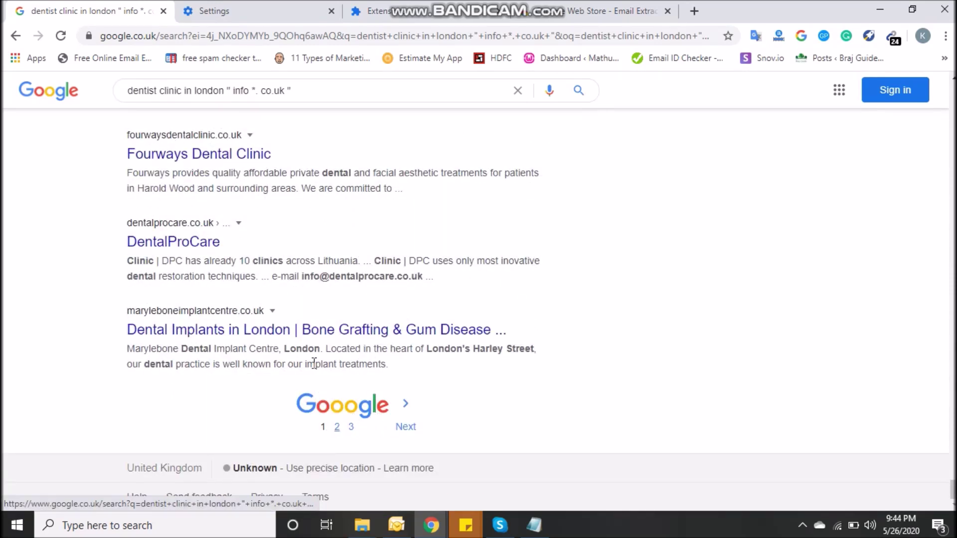
{"action": "left_click", "coordinate": [337, 428]}
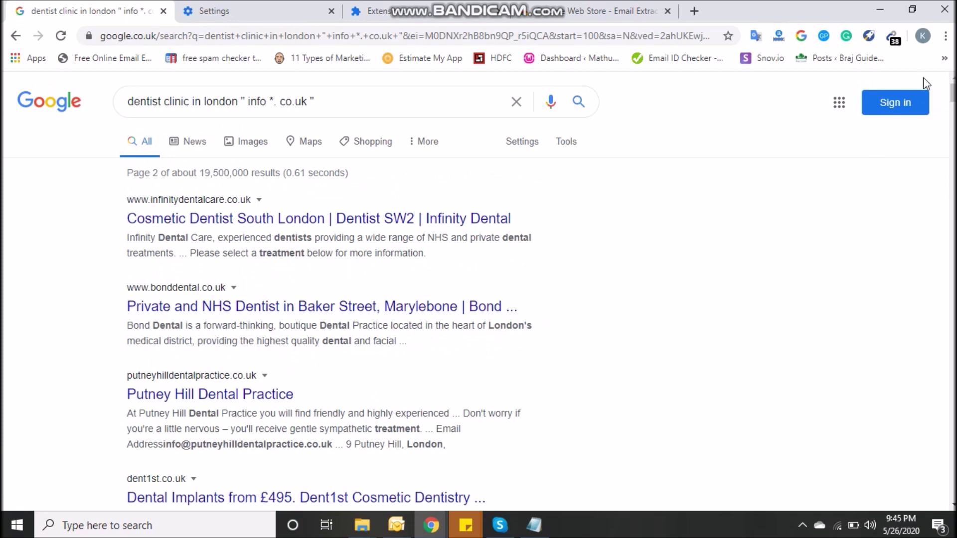
{"action": "left_click", "coordinate": [892, 39]}
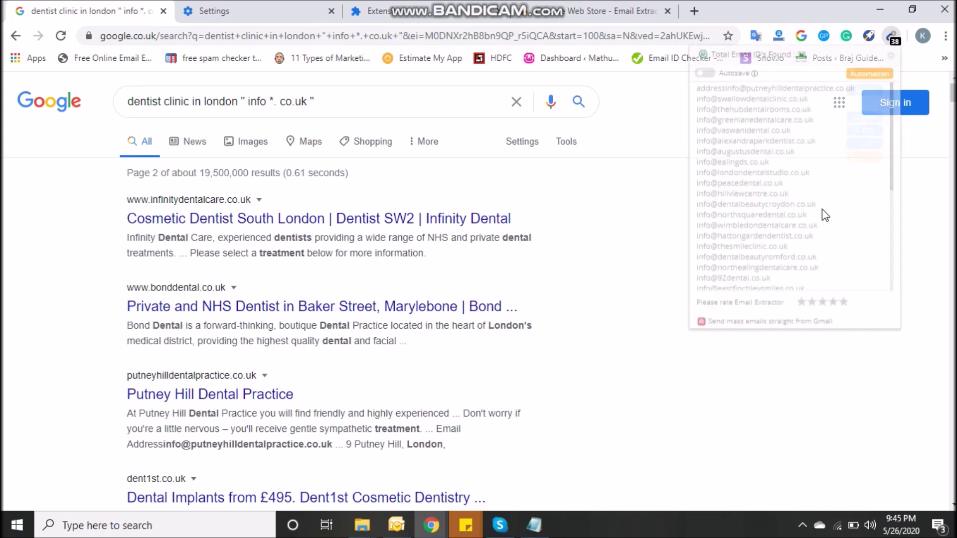
{"action": "scroll", "coordinate": [807, 187], "scroll_direction": "down", "scroll_amount": 4}
{"action": "left_click", "coordinate": [595, 361]}
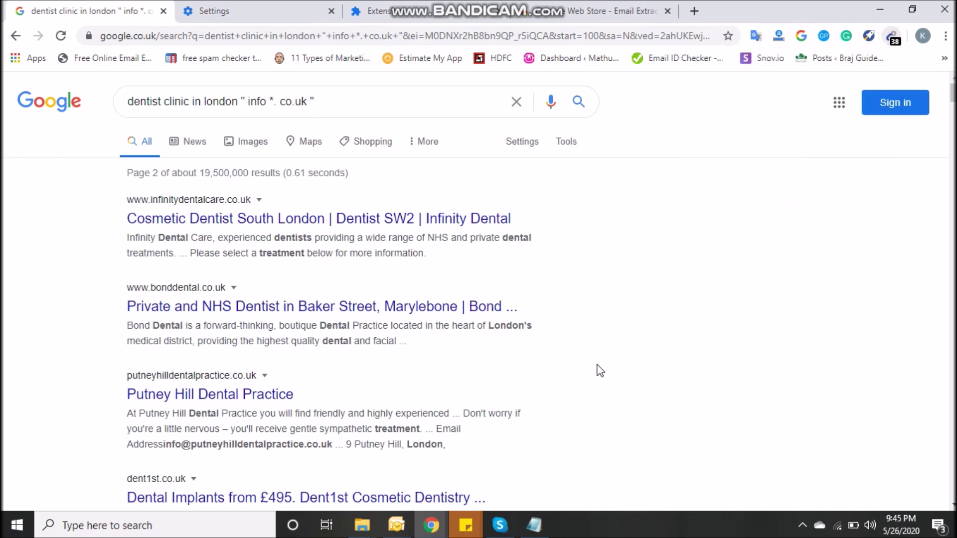
Open page 3 of the co.uk search results and look through the listed dental clinics
{"action": "scroll", "coordinate": [617, 348], "scroll_direction": "down", "scroll_amount": 20}
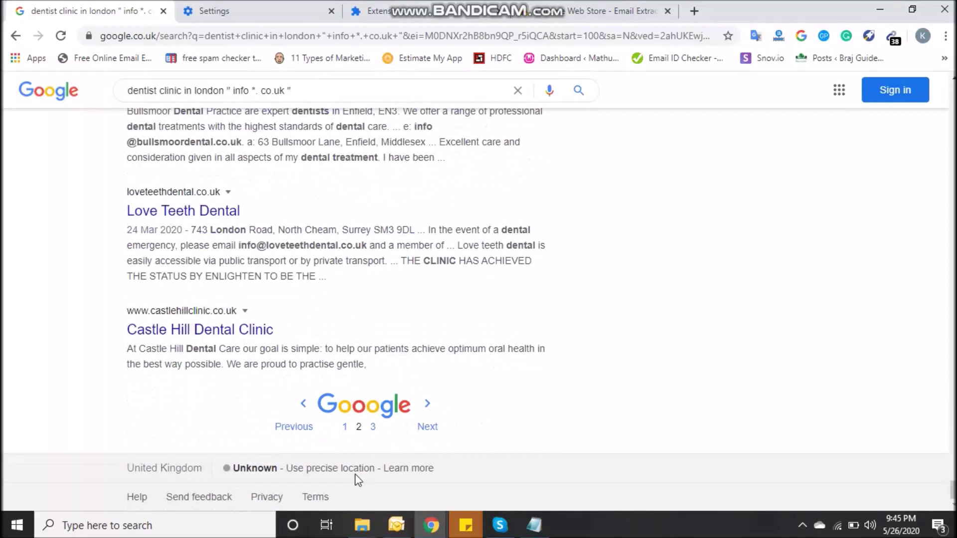
{"action": "left_click", "coordinate": [373, 428]}
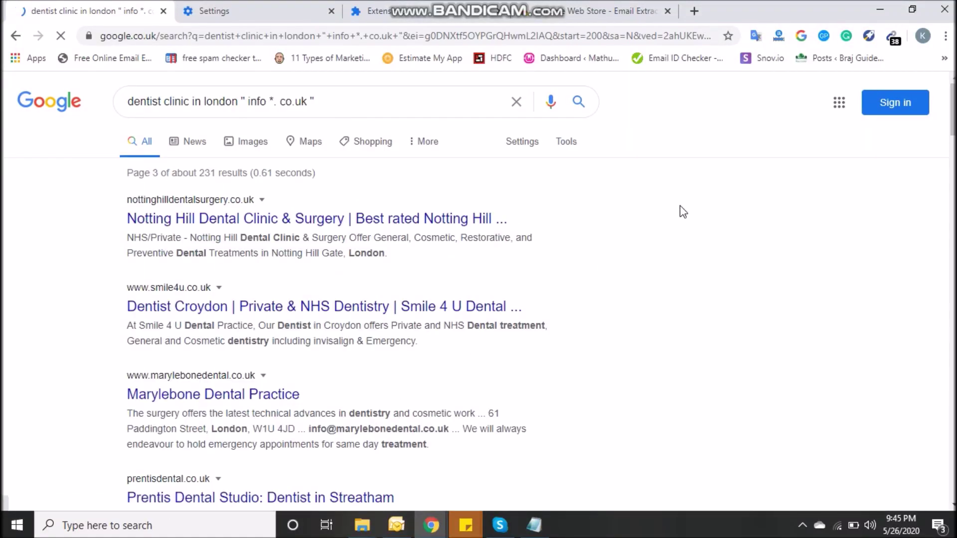
{"action": "scroll", "coordinate": [659, 304], "scroll_direction": "down", "scroll_amount": 20}
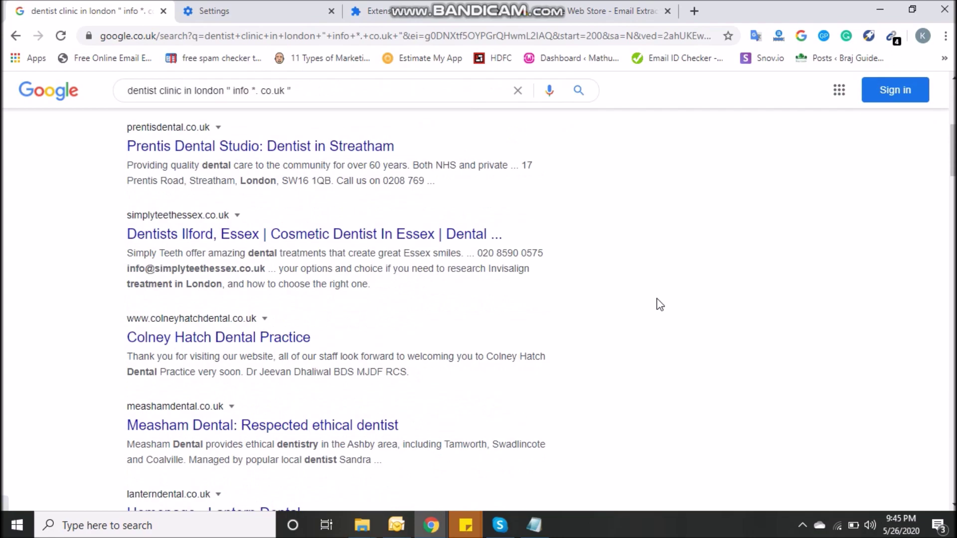
{"action": "scroll", "coordinate": [660, 304], "scroll_direction": "down", "scroll_amount": 10}
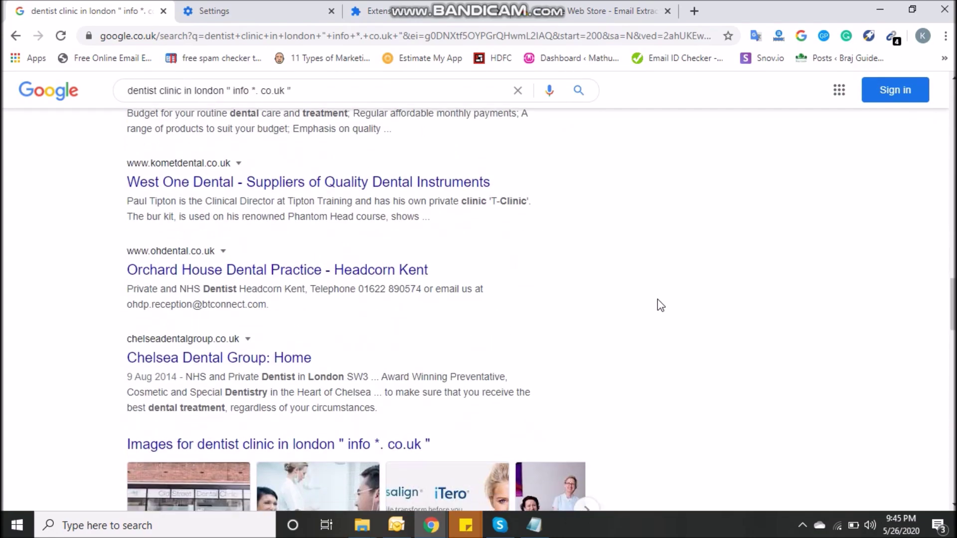
{"action": "key", "text": "Tab"}
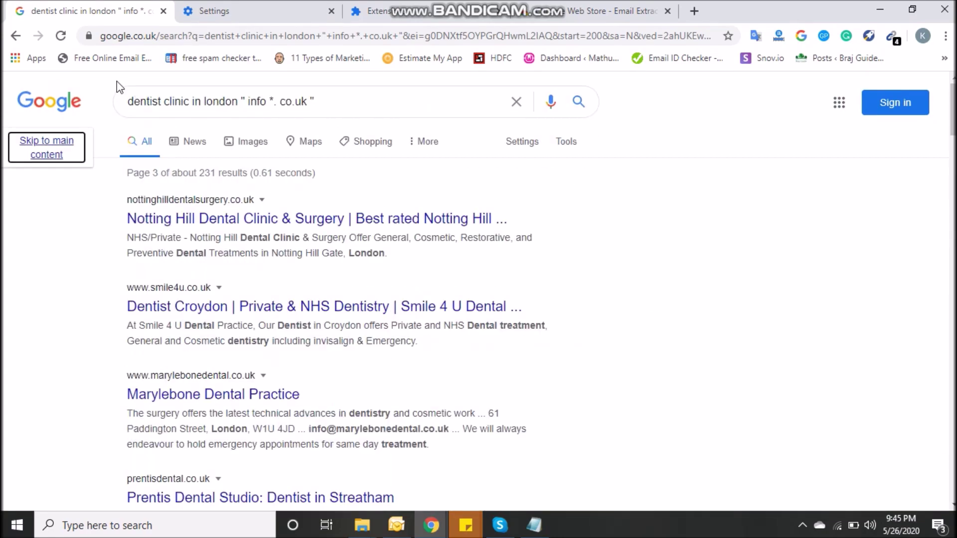